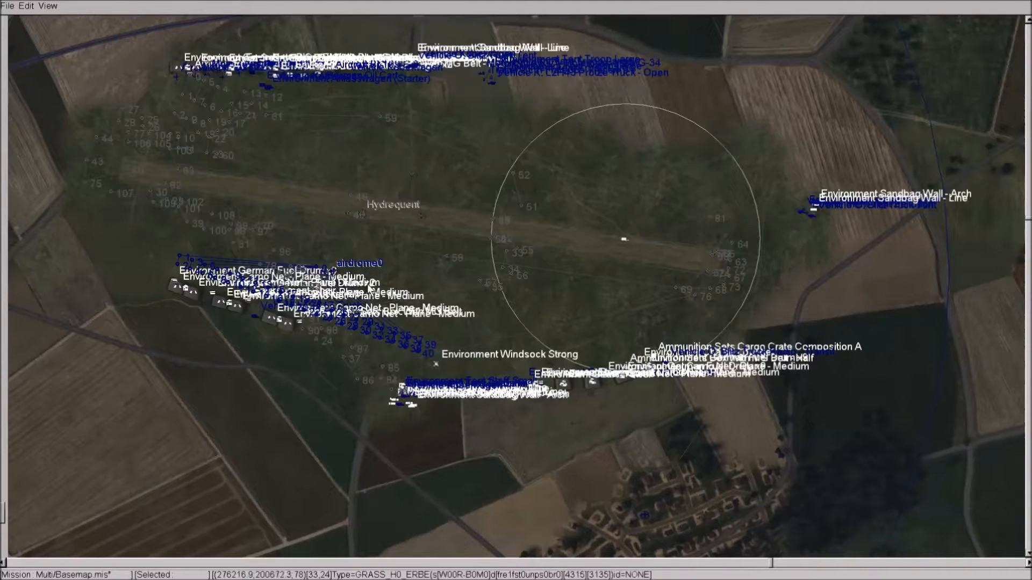
Open the Object Browser with the wider area around Hydrequent airfield in view.
scroll(189, 278, down, 1)
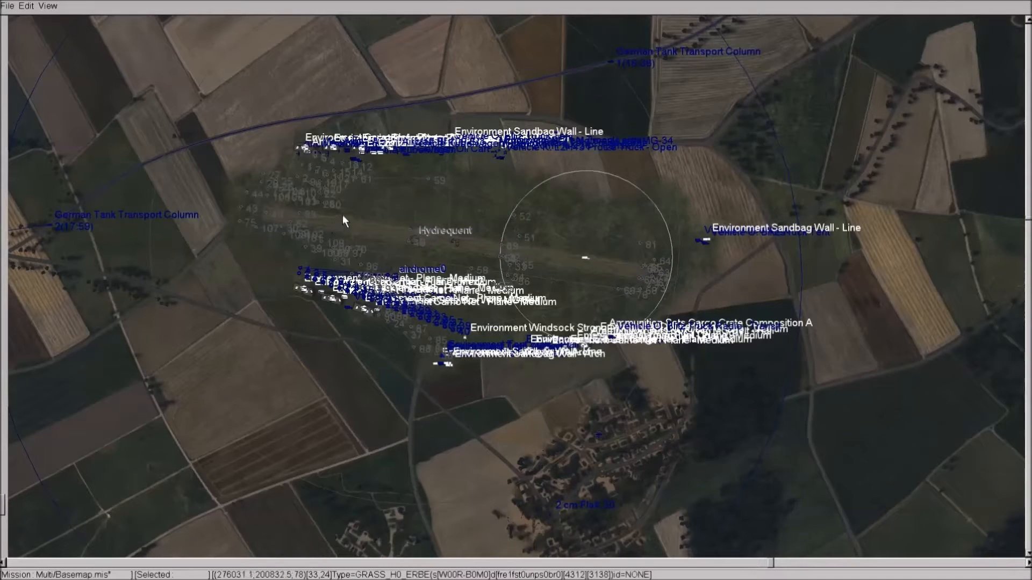
scroll(436, 189, down, 1)
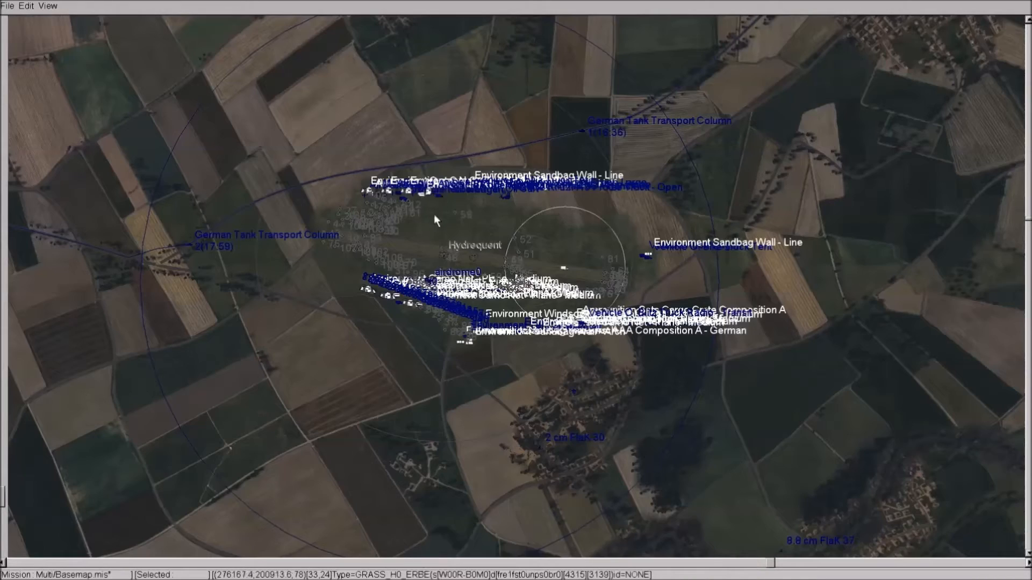
scroll(434, 215, down, 2)
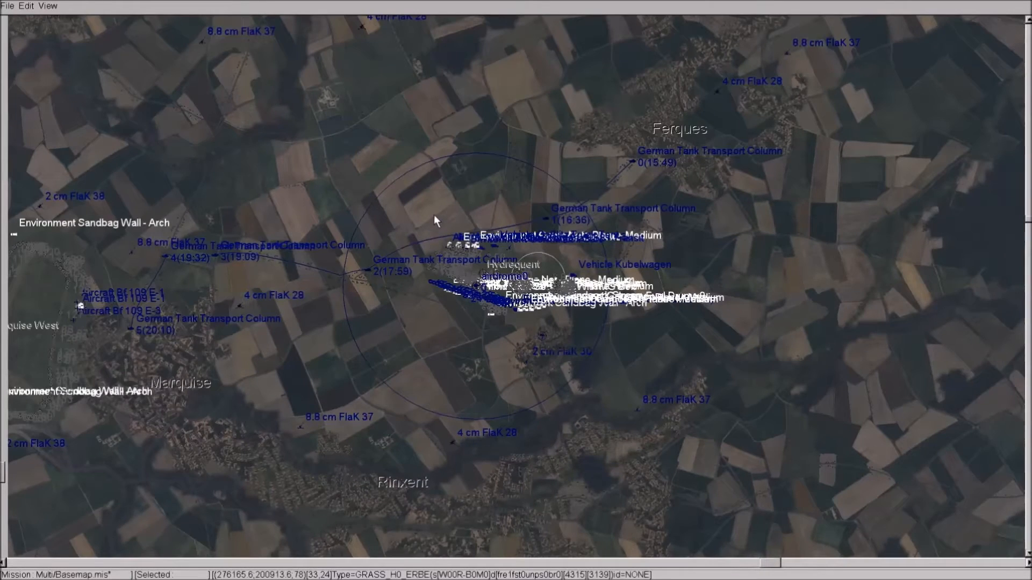
scroll(433, 215, down, 1)
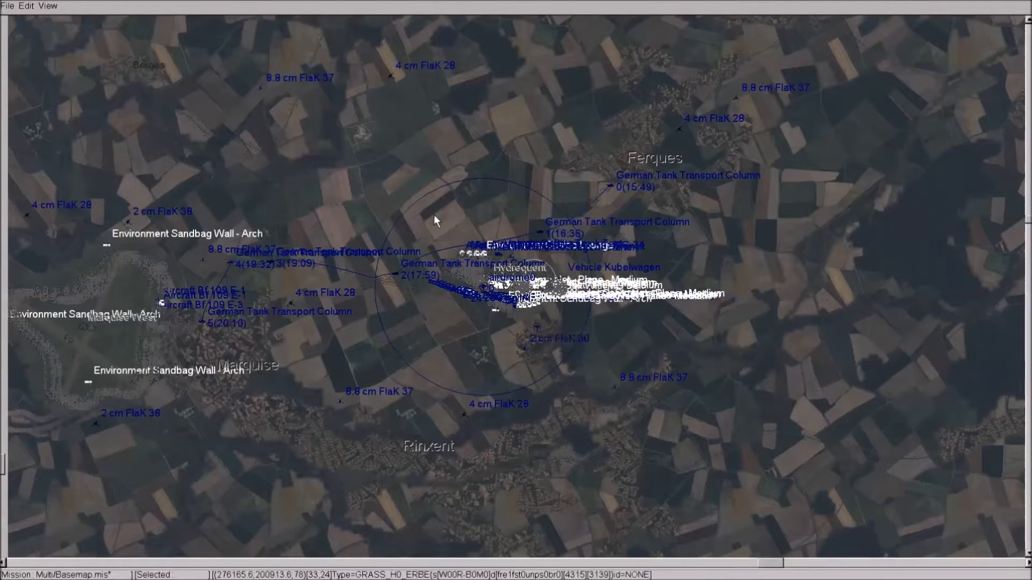
scroll(433, 215, down, 1)
scroll(434, 215, down, 2)
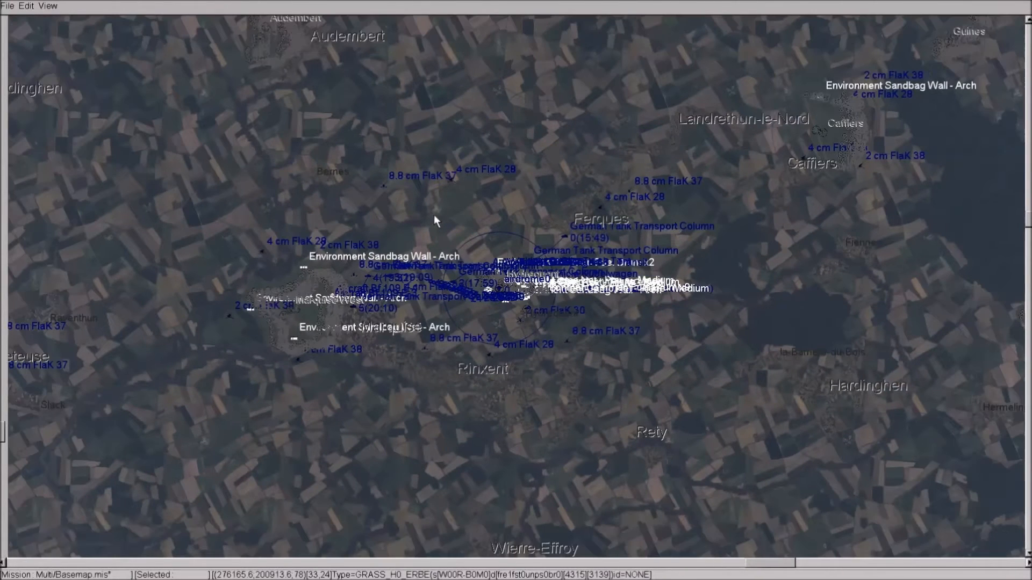
click(47, 6)
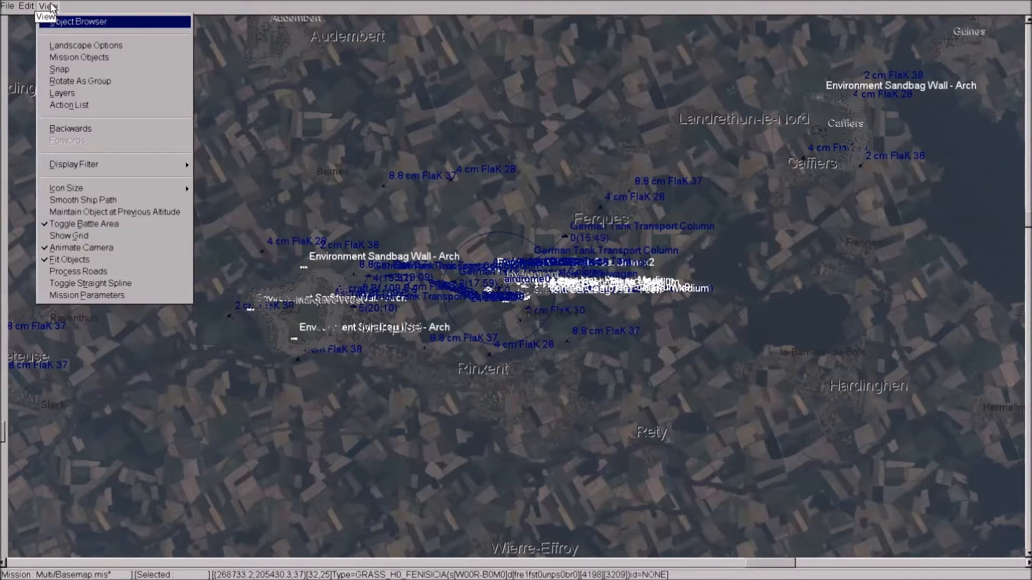
click(87, 23)
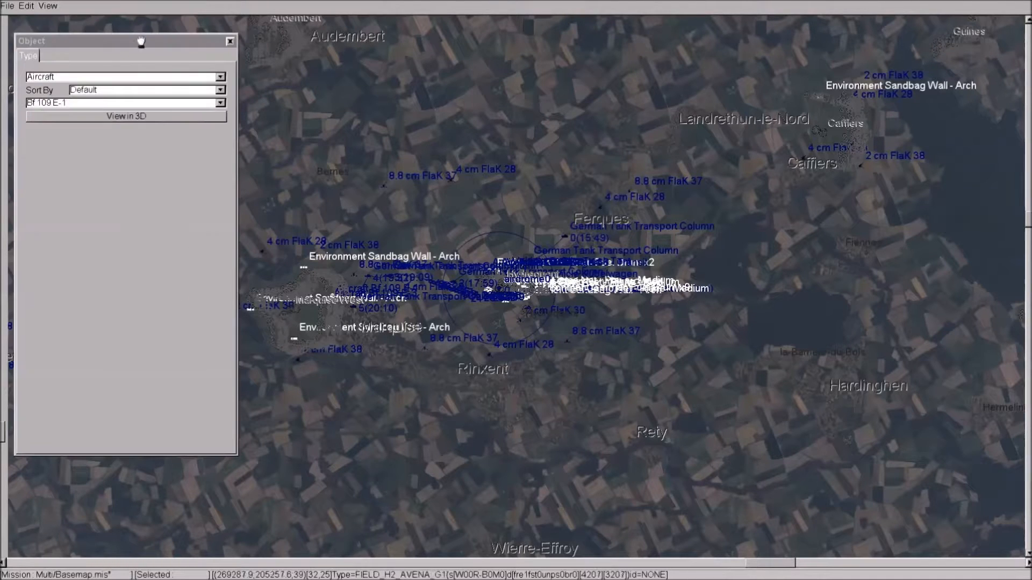
Choose the United Kingdom Blenheim I from the aircraft objects, with the list sorted by country.
click(220, 76)
scroll(179, 134, down, 2)
scroll(180, 131, up, 2)
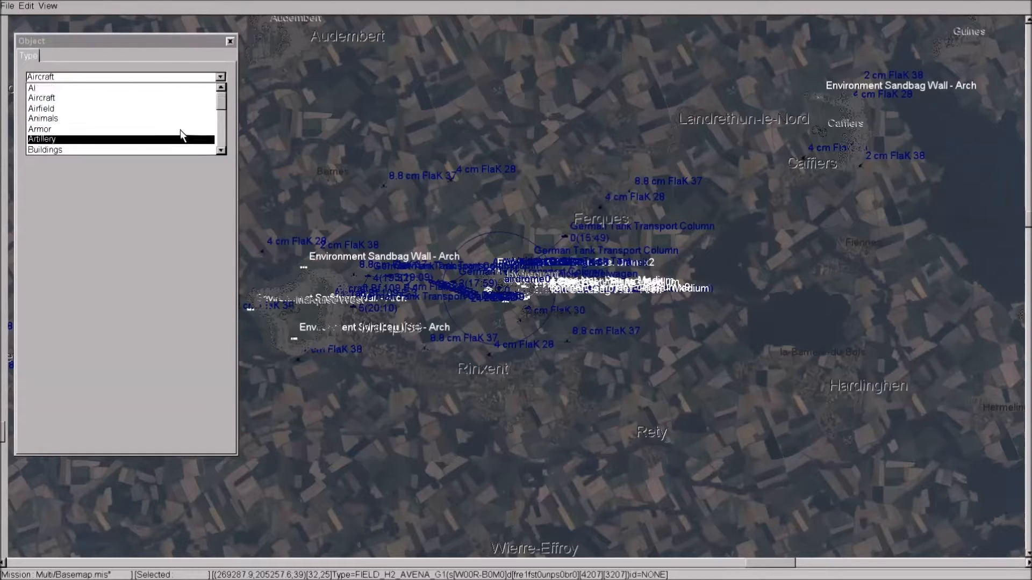
click(173, 103)
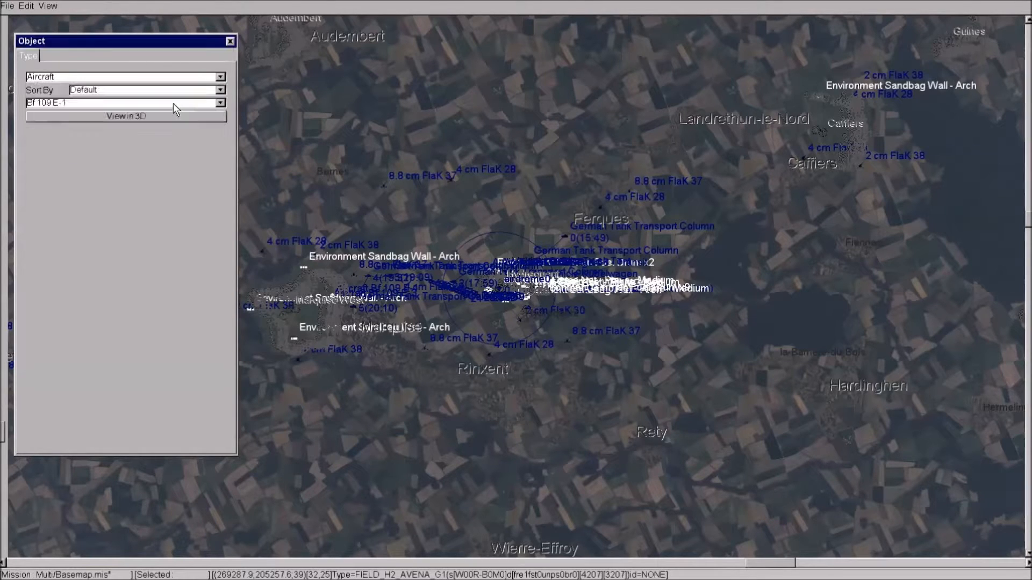
click(220, 90)
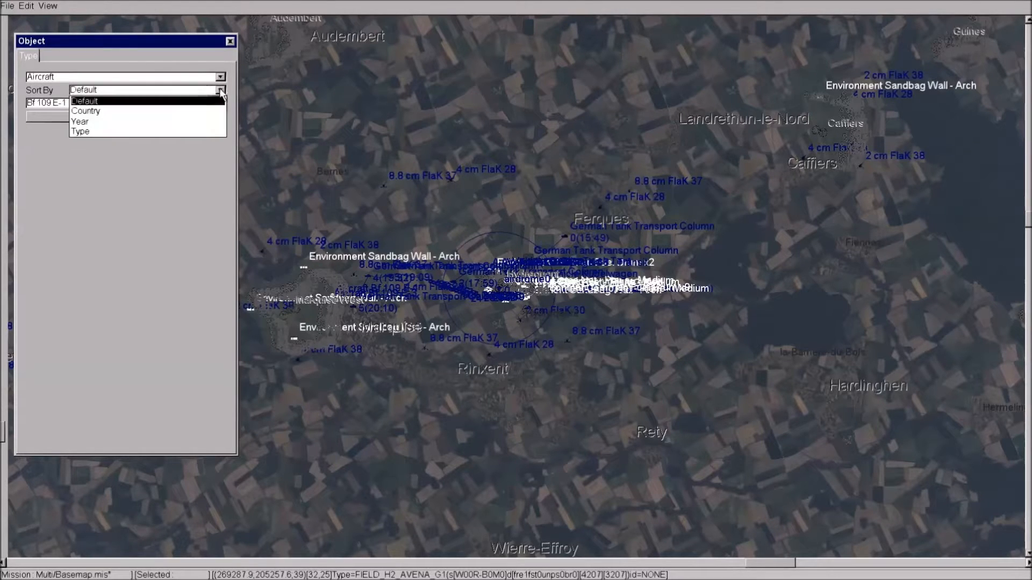
click(186, 112)
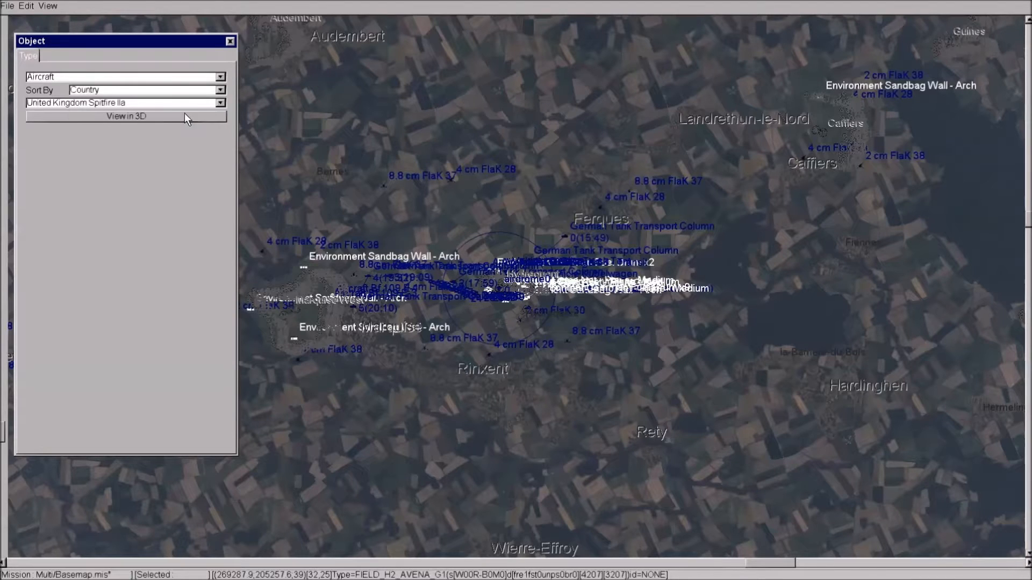
click(220, 103)
click(179, 141)
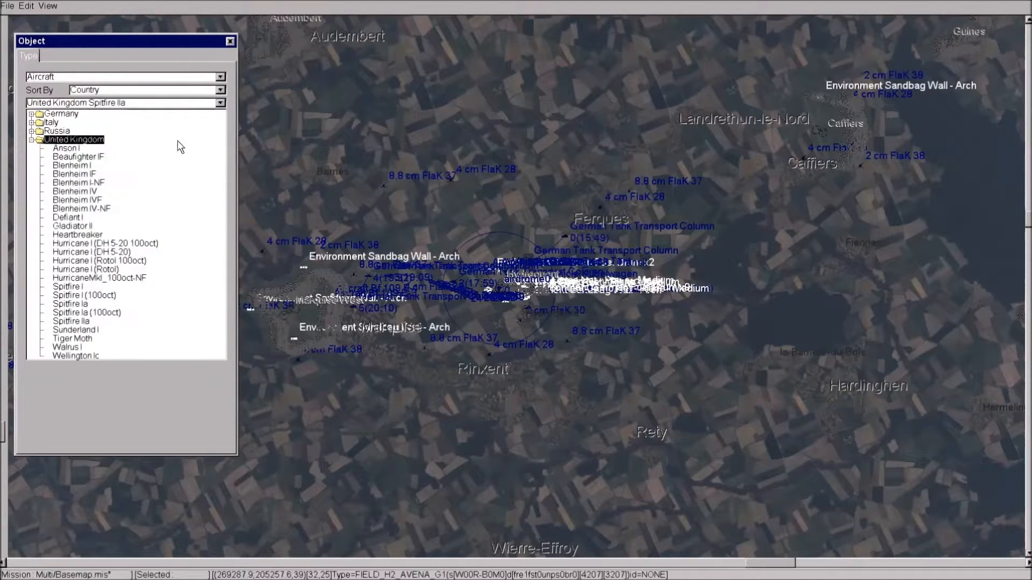
click(134, 168)
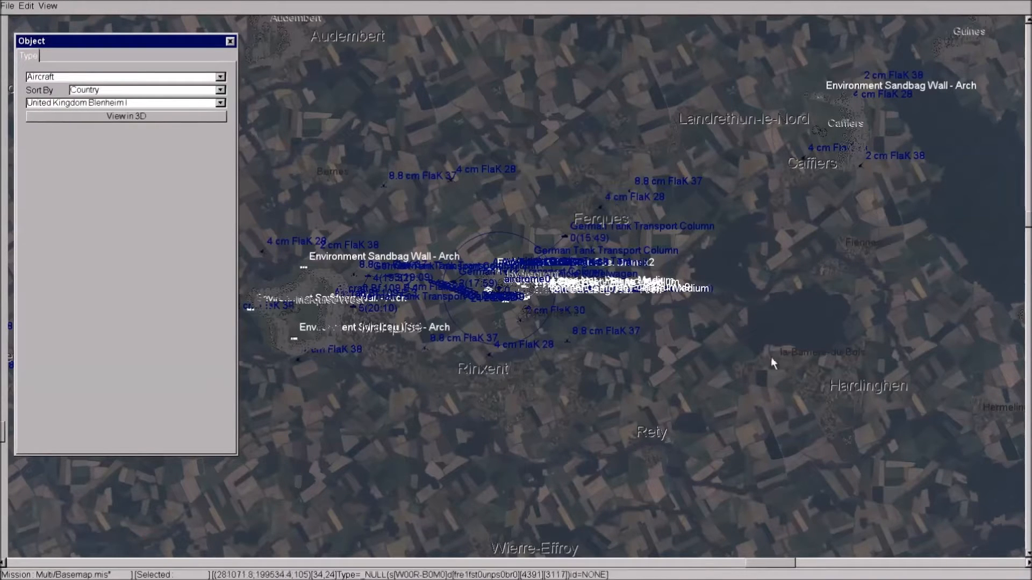
Place the Blenheim I in the fields well east of Hydrequent airfield, unselect it and select it again.
scroll(596, 353, up, 3)
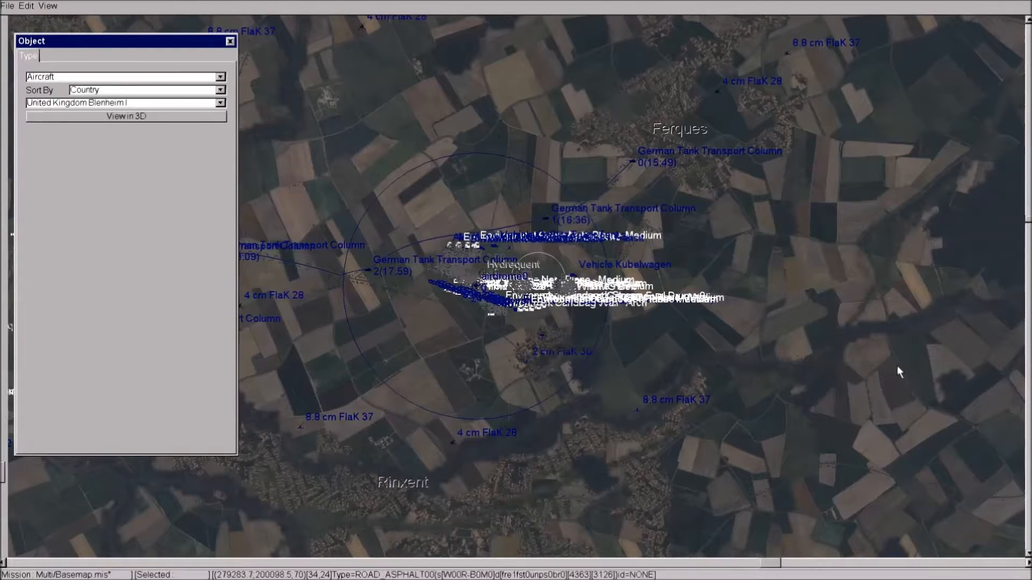
ctrl+click(947, 385)
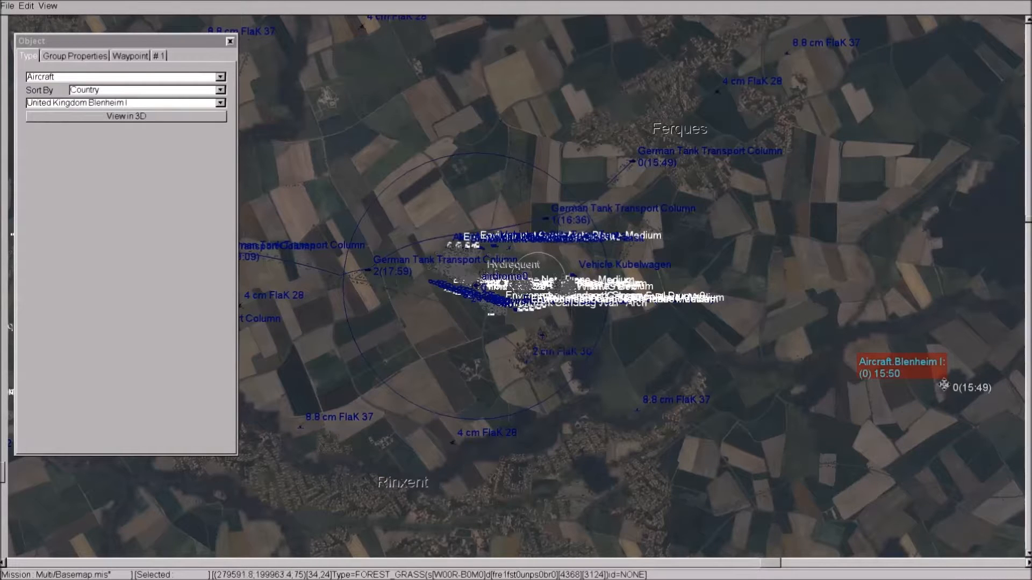
right_click(946, 385)
click(970, 378)
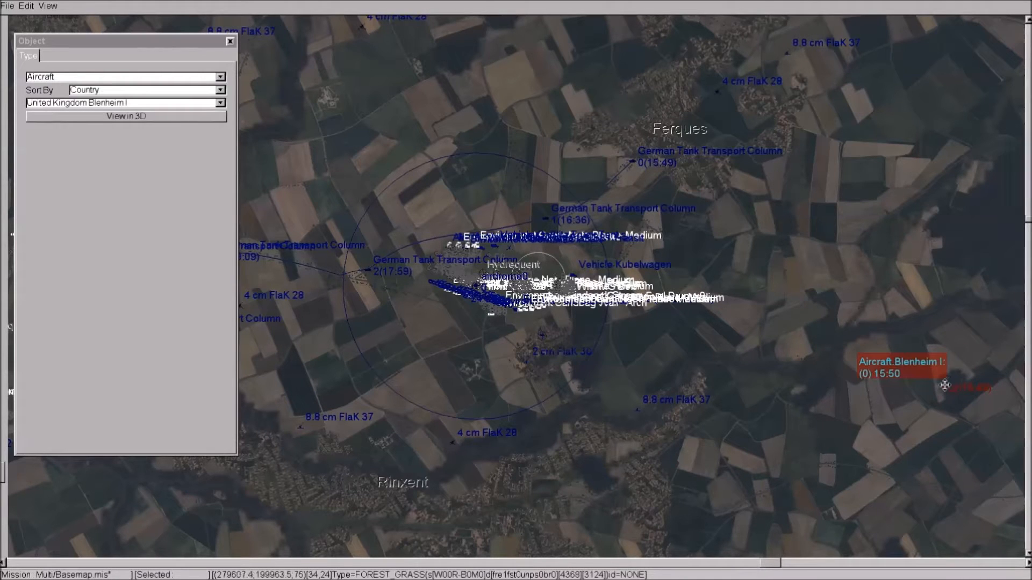
click(946, 385)
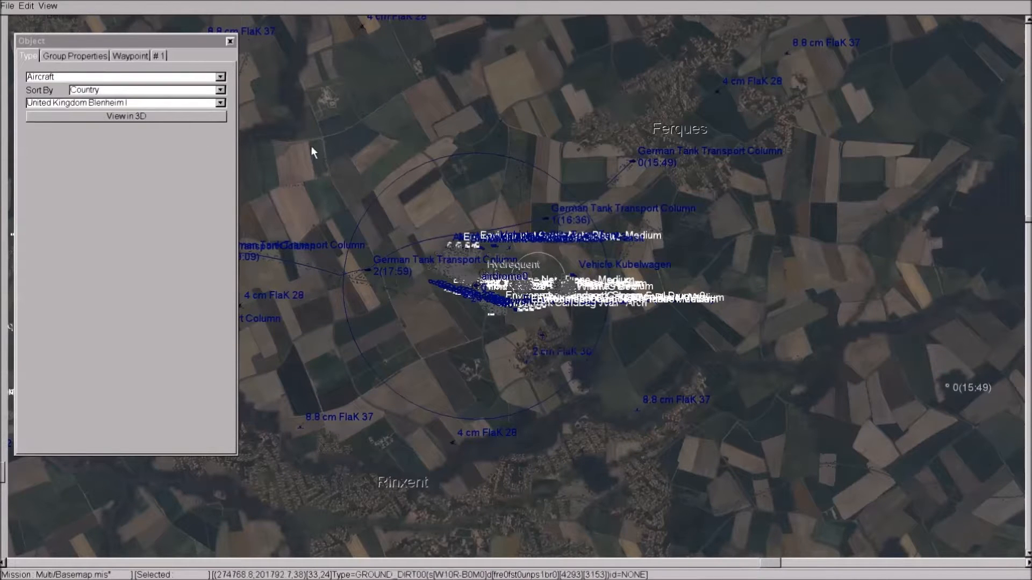
Examine the Hydrequent airfield and the objects placed around its runway.
drag(332, 125, 298, 111)
scroll(324, 241, up, 5)
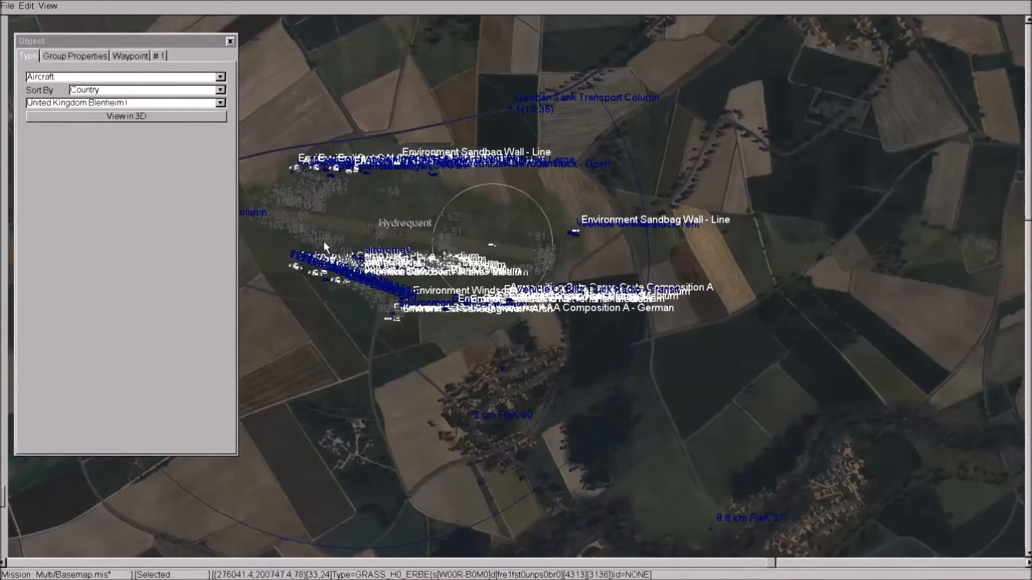
scroll(424, 181, up, 3)
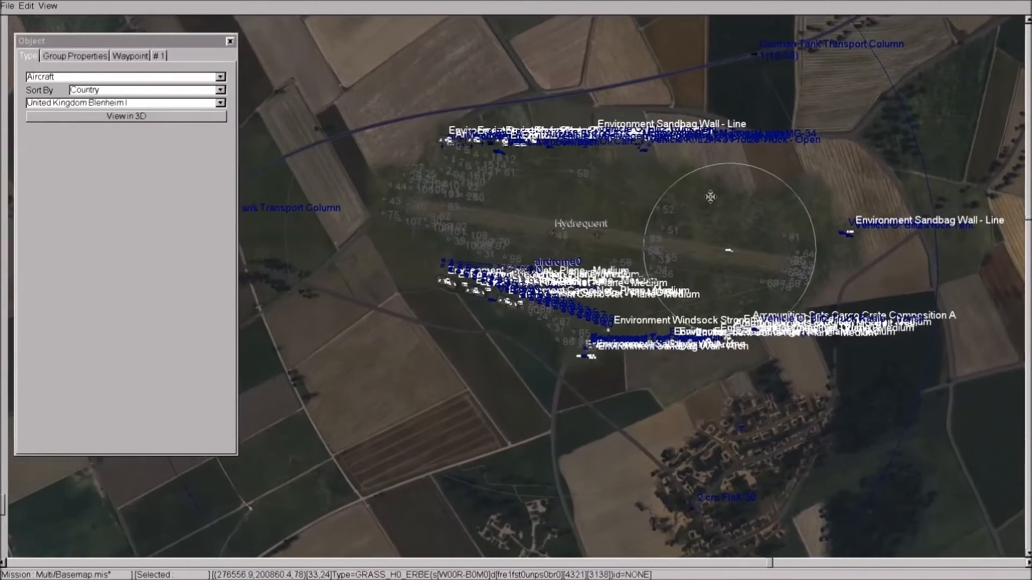
scroll(638, 218, down, 3)
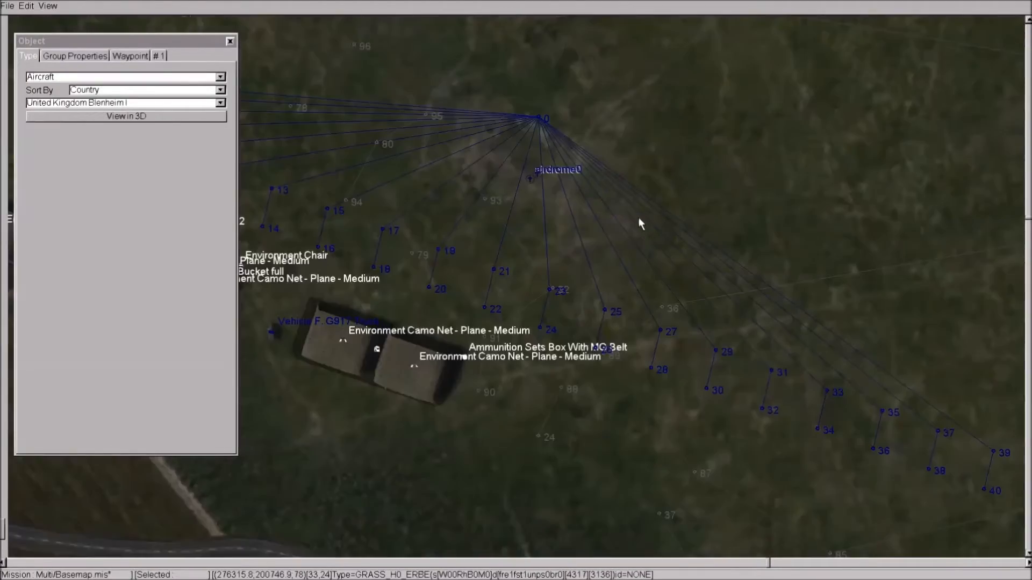
scroll(639, 218, down, 1)
scroll(638, 217, up, 4)
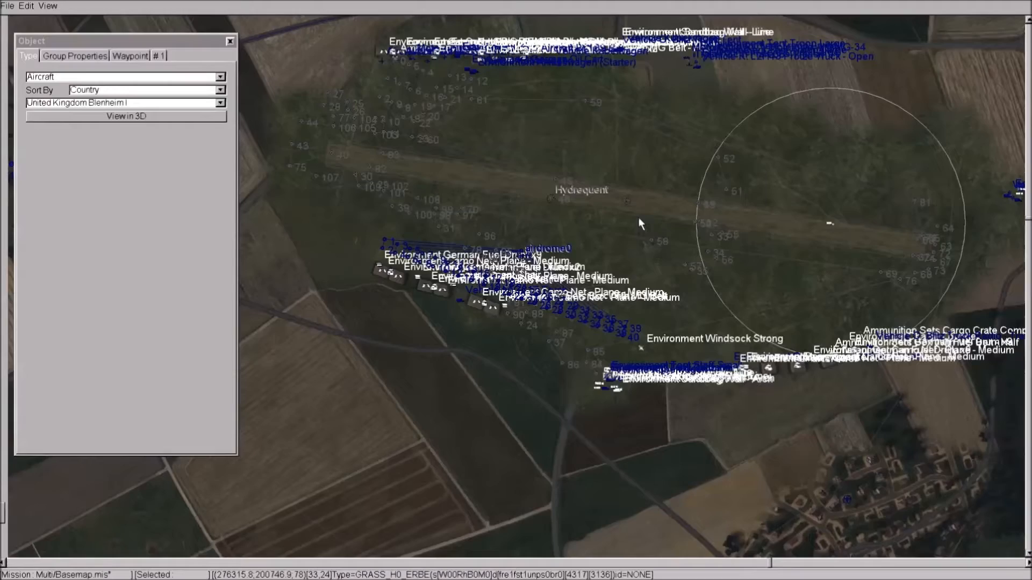
scroll(632, 209, down, 3)
scroll(631, 211, down, 4)
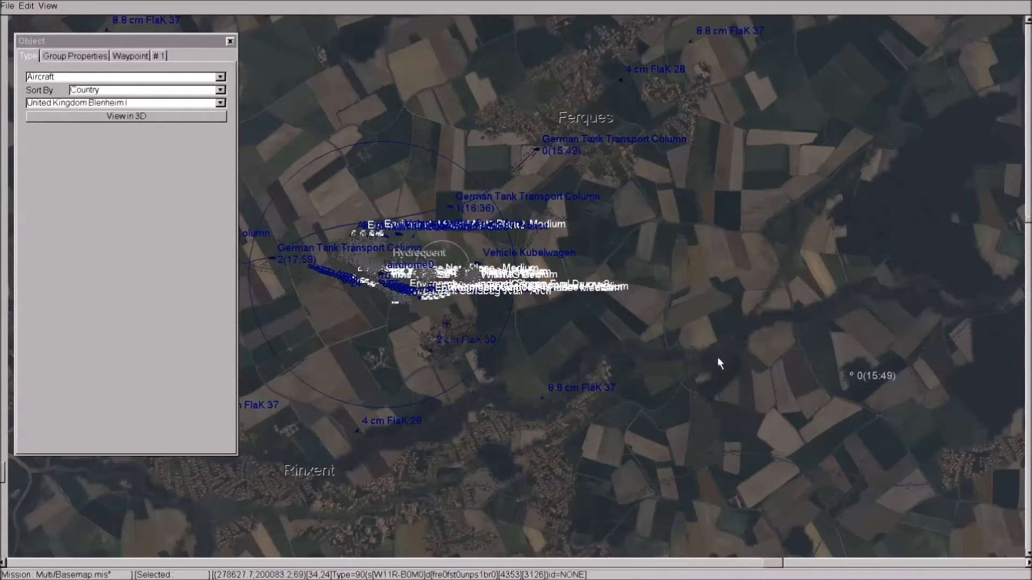
Move the Blenheim's starting waypoint east onto the forest edge and add waypoint 1 west of it, toward the airfield.
drag(717, 357, 536, 287)
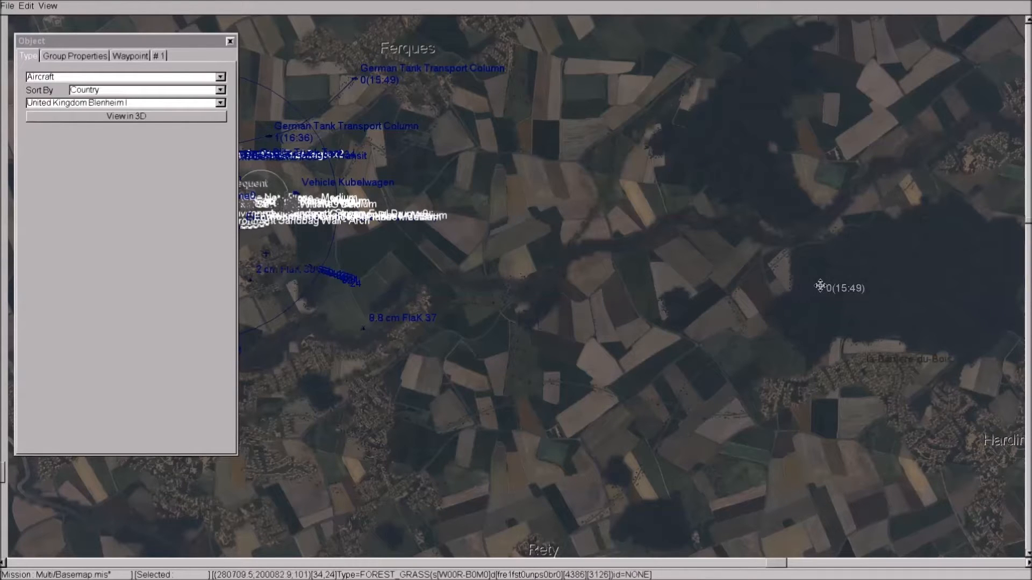
click(610, 259)
click(489, 263)
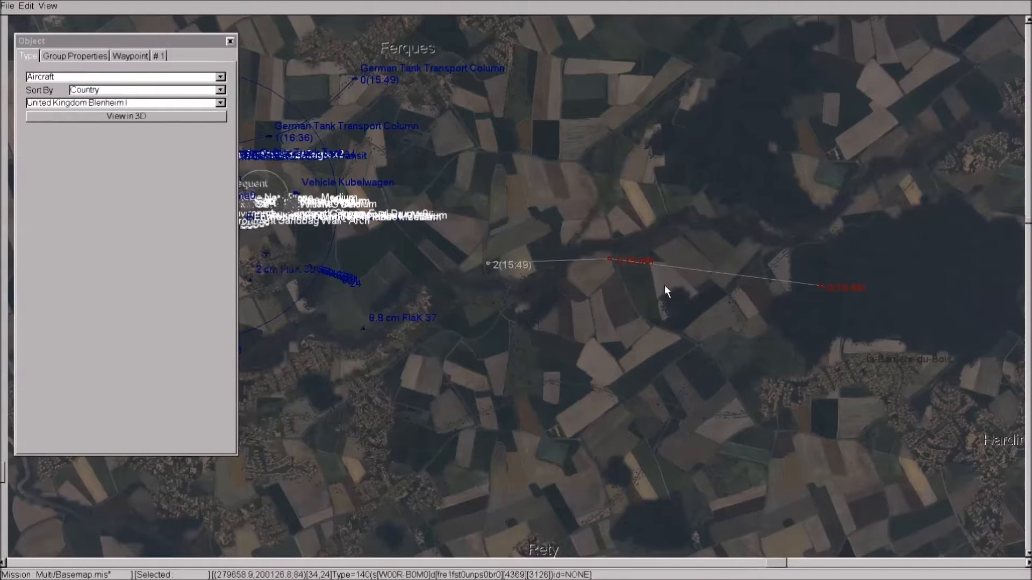
right_click(486, 262)
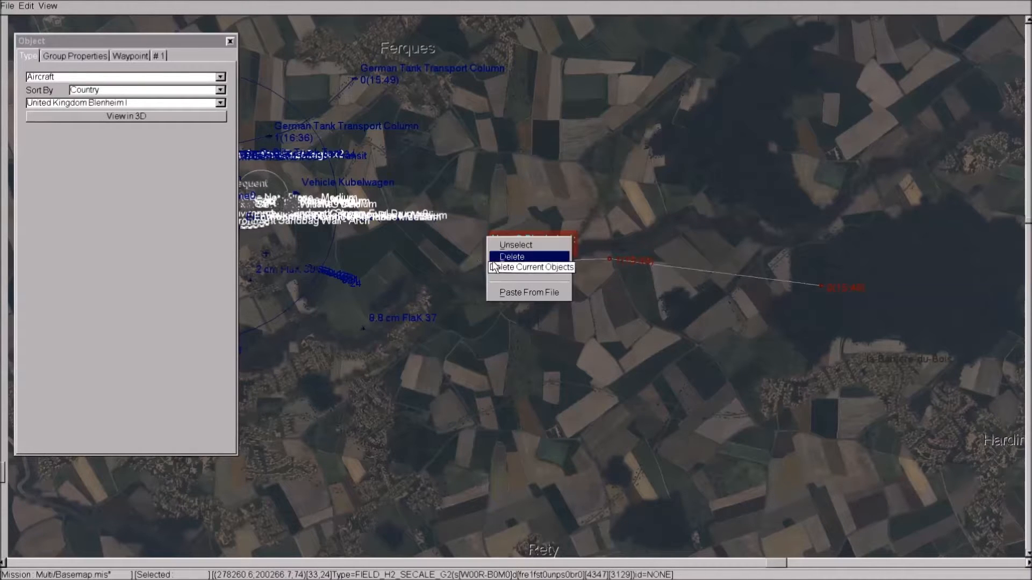
click(509, 261)
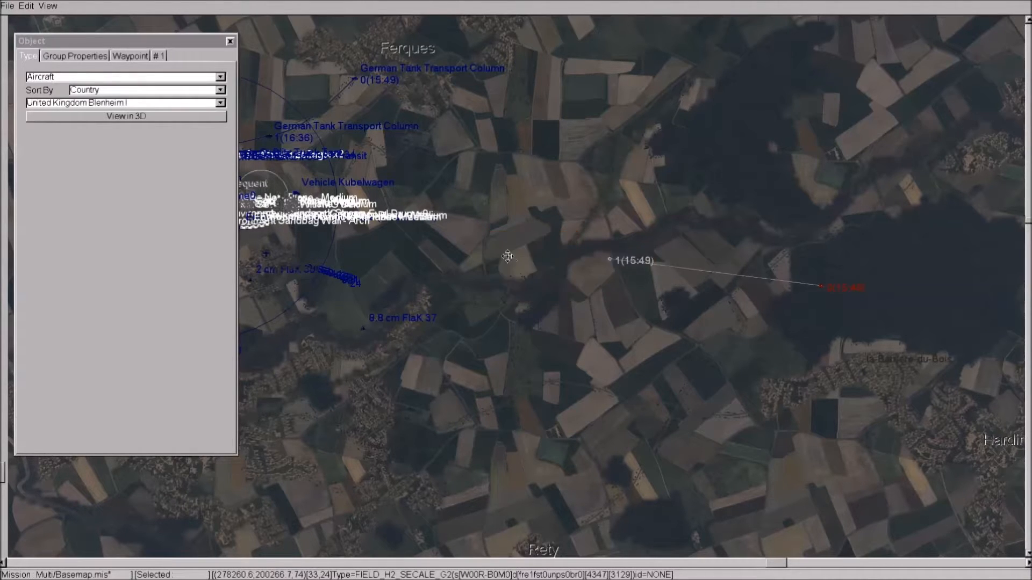
Add waypoint 2 on the camo nets along the southern edge of Hydrequent airfield as the flight's target point.
drag(472, 251, 746, 317)
scroll(519, 272, up, 5)
drag(441, 157, 604, 260)
drag(451, 243, 464, 202)
drag(669, 275, 402, 136)
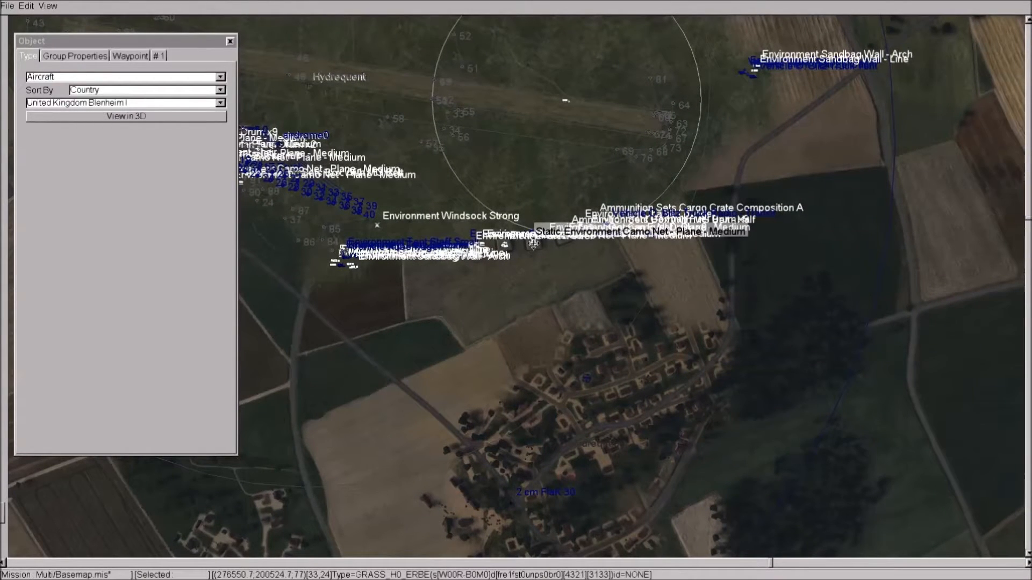
Add waypoint 3 west of the airfield near the tank column's route, and waypoint 4 farther to the northwest.
scroll(505, 313, down, 3)
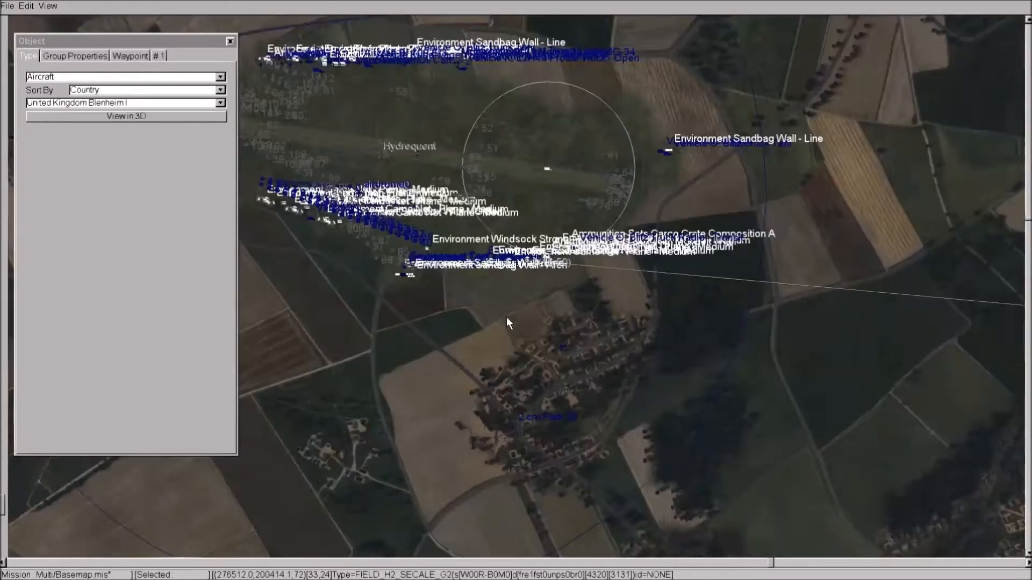
scroll(506, 317, down, 1)
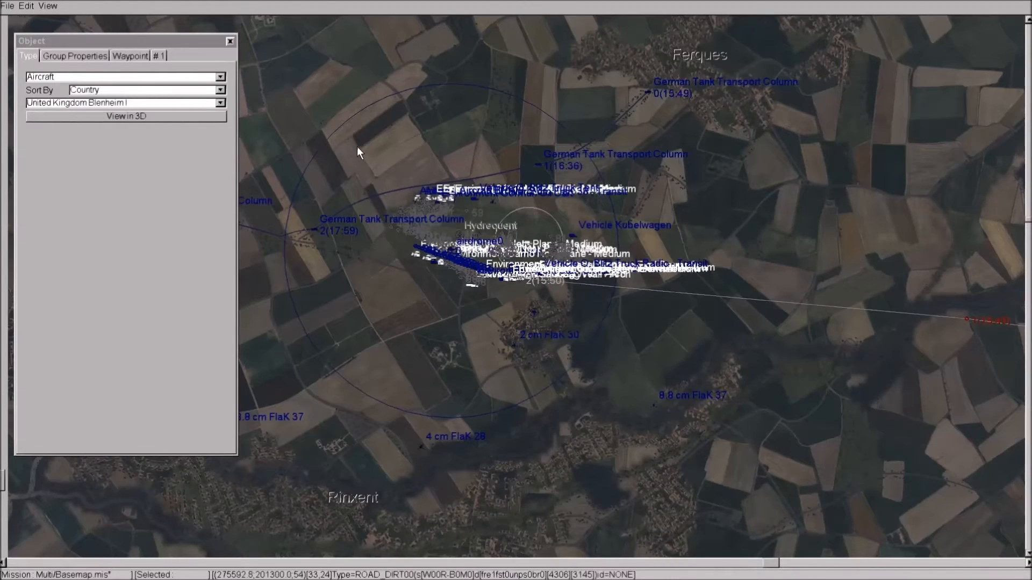
drag(357, 146, 578, 222)
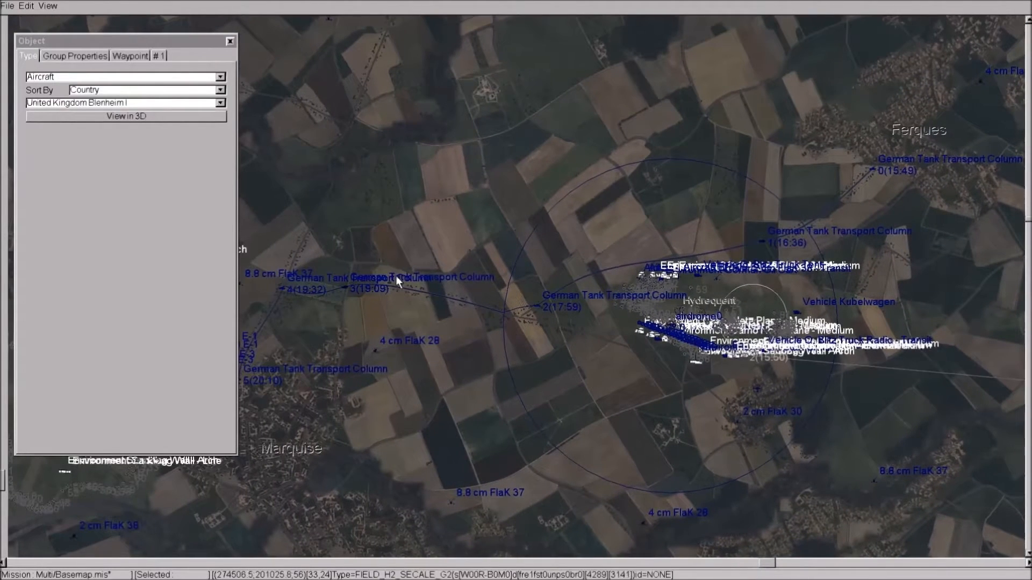
click(415, 293)
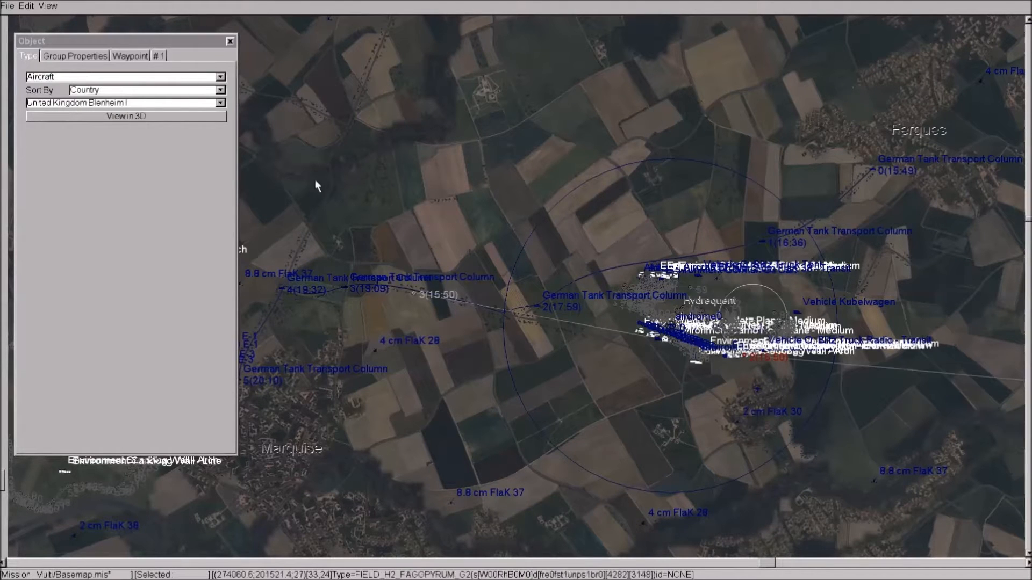
click(253, 24)
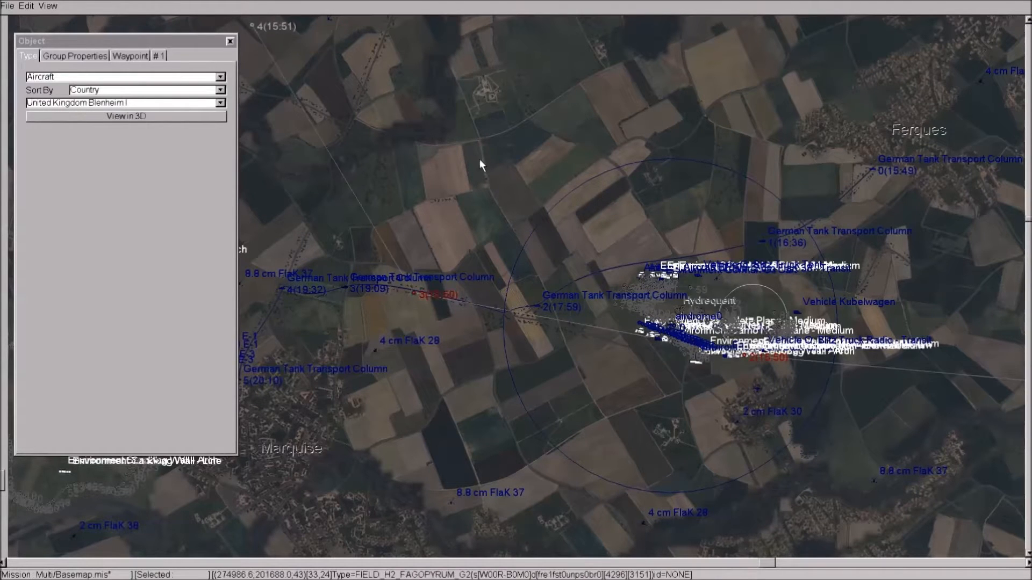
Review the Blenheim flight's waypoint settings from waypoint 4 back to the starting waypoint 0.
drag(495, 172, 284, 83)
drag(615, 284, 402, 285)
drag(715, 357, 357, 269)
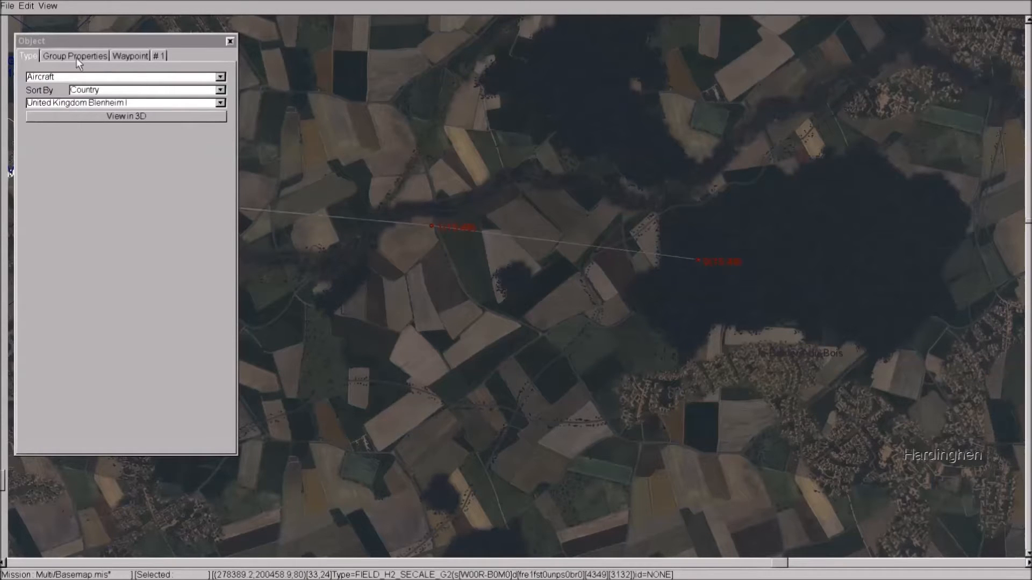
click(127, 56)
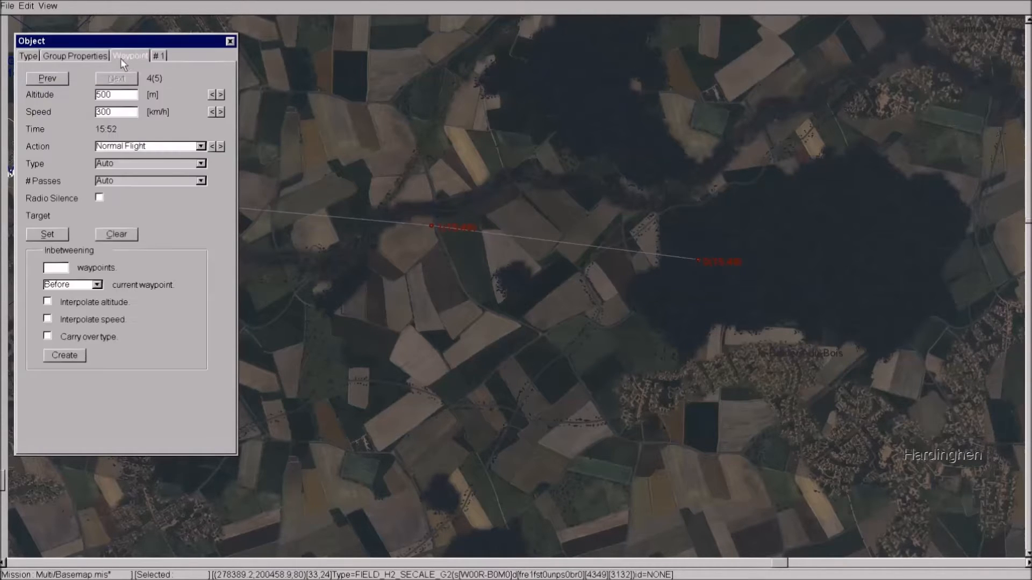
click(54, 77)
click(54, 76)
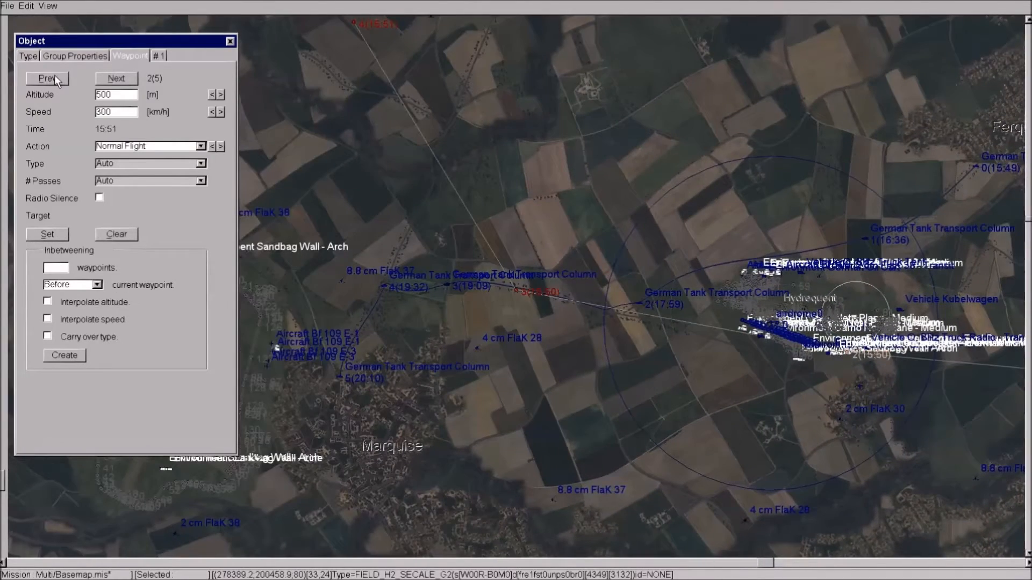
click(55, 76)
click(54, 76)
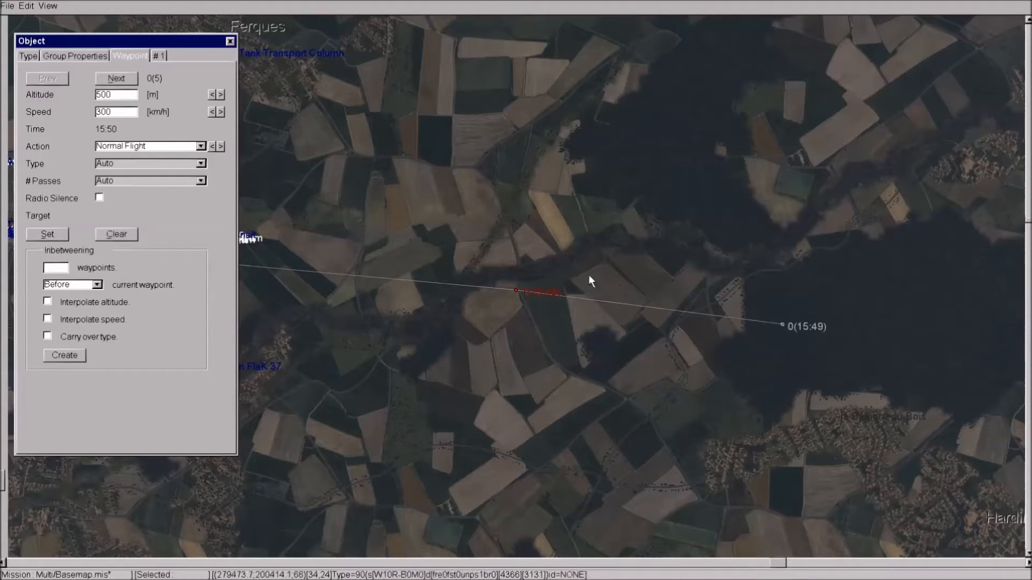
drag(404, 180, 550, 175)
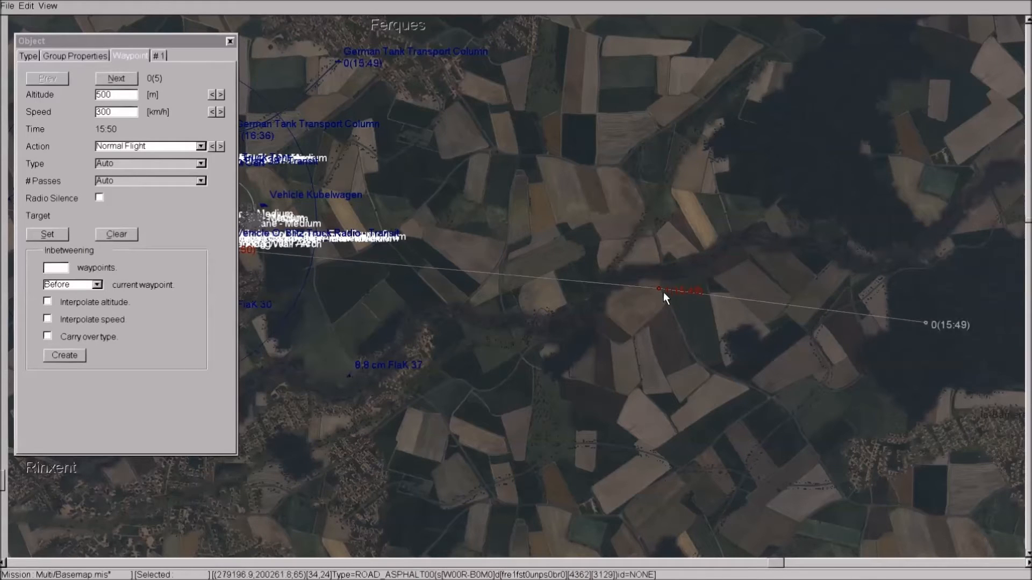
Set the action of waypoint 2, on the southern edge of Hydrequent airfield, to Grount Attack - Target.
click(129, 81)
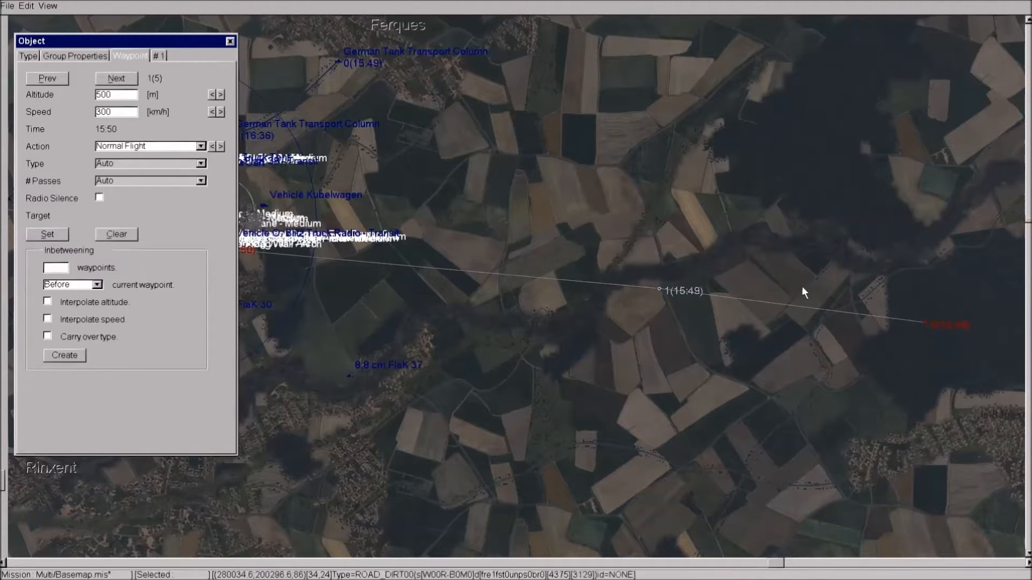
drag(477, 237, 723, 246)
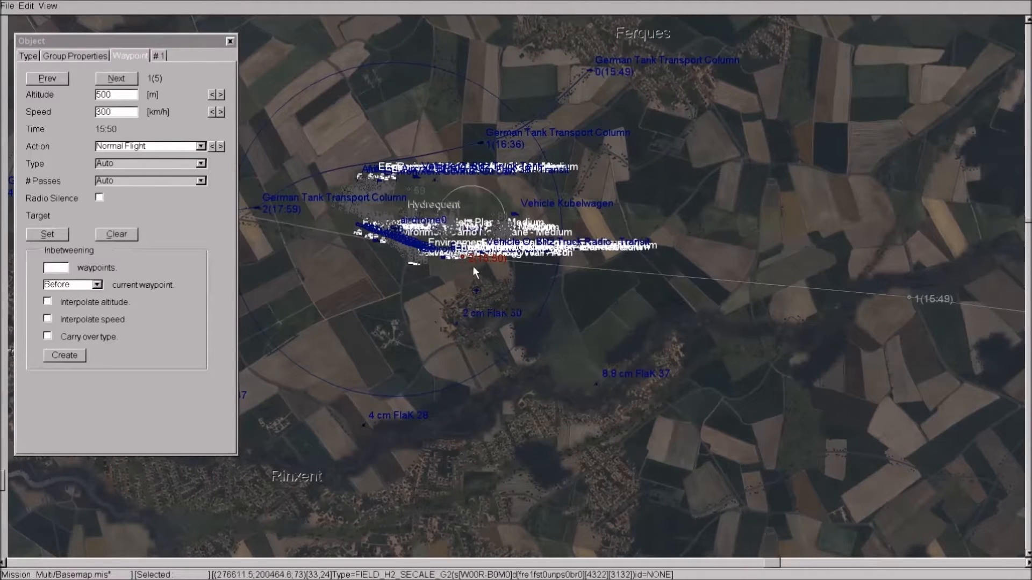
click(108, 78)
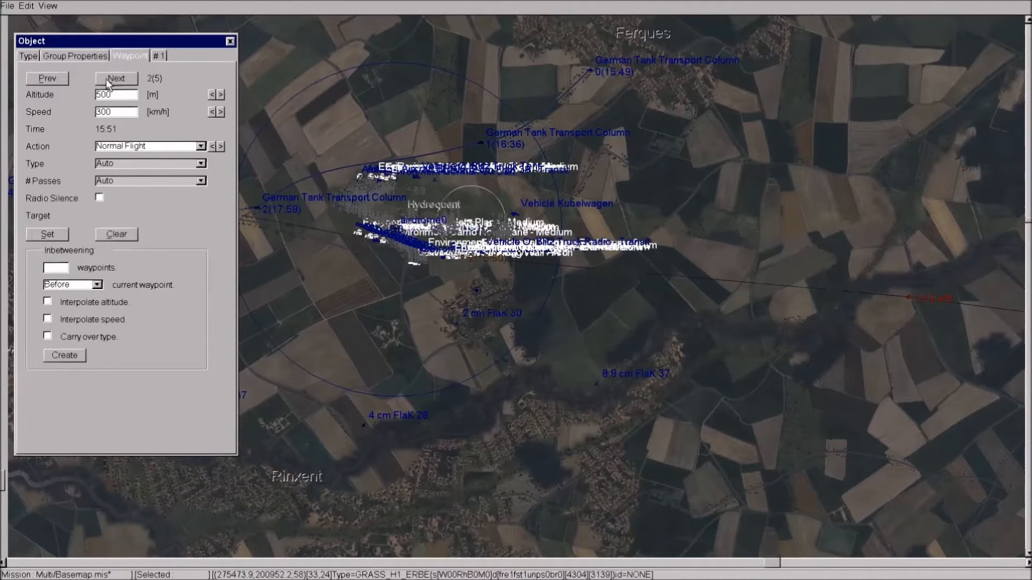
click(201, 146)
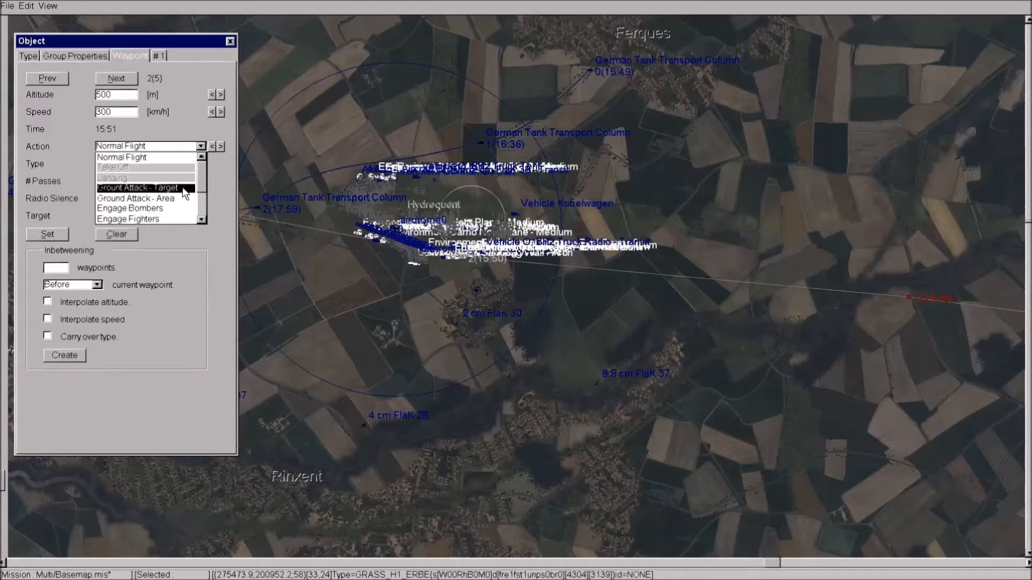
click(183, 189)
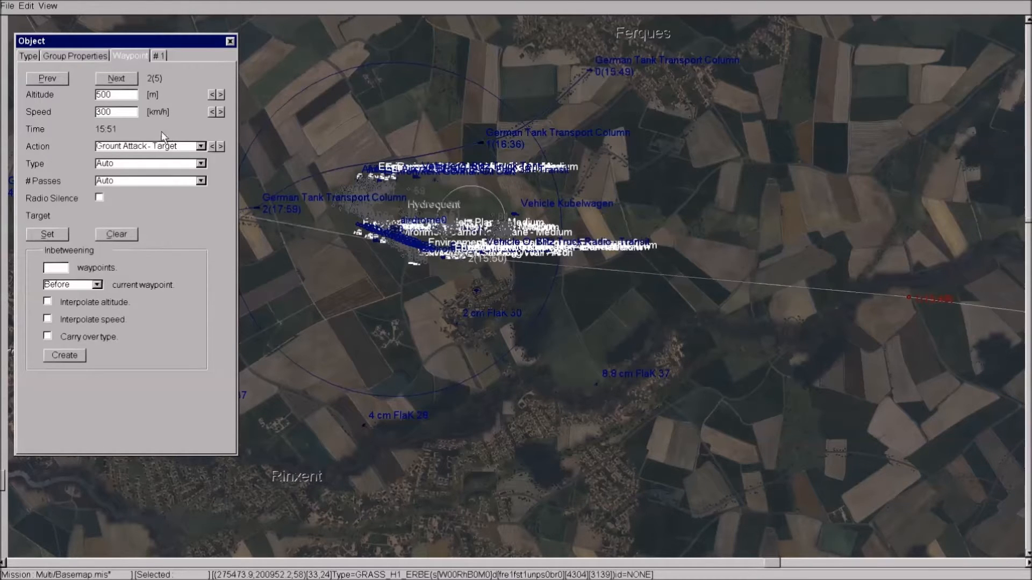
Check the settings and map positions of waypoints 3 and 4, and go back through the route to waypoint 1.
click(114, 79)
drag(255, 133, 559, 217)
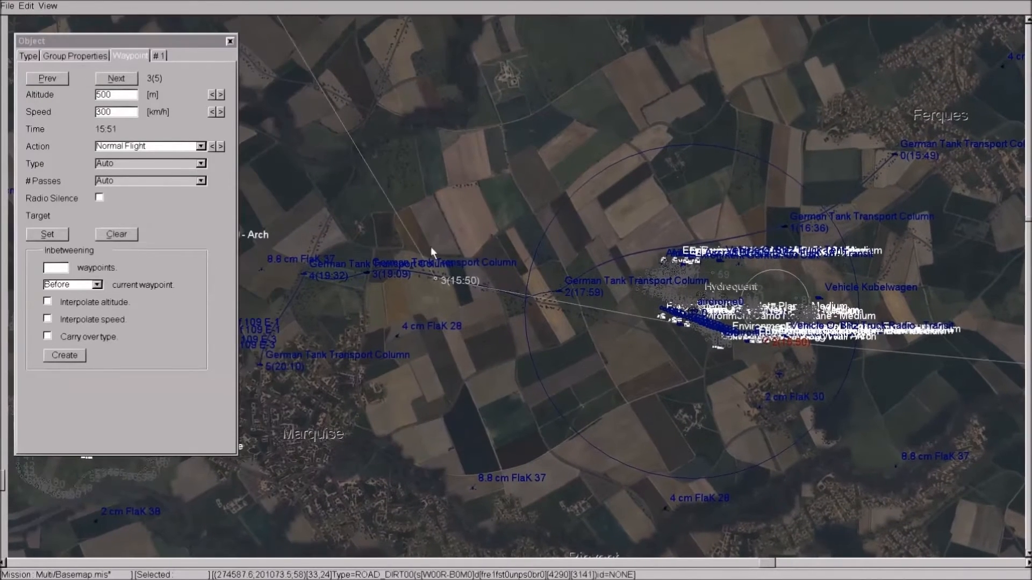
drag(522, 187, 576, 270)
click(124, 75)
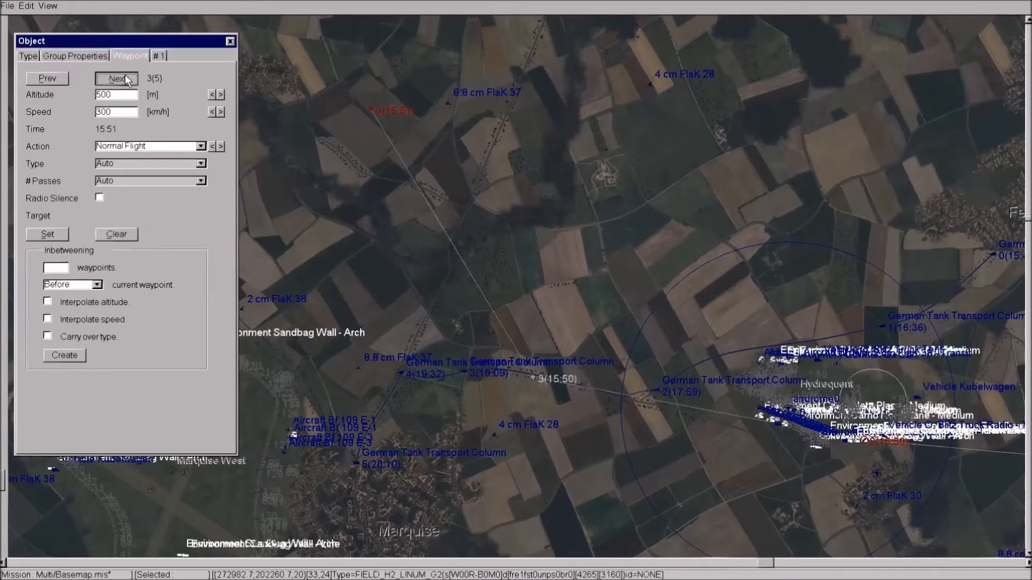
click(50, 75)
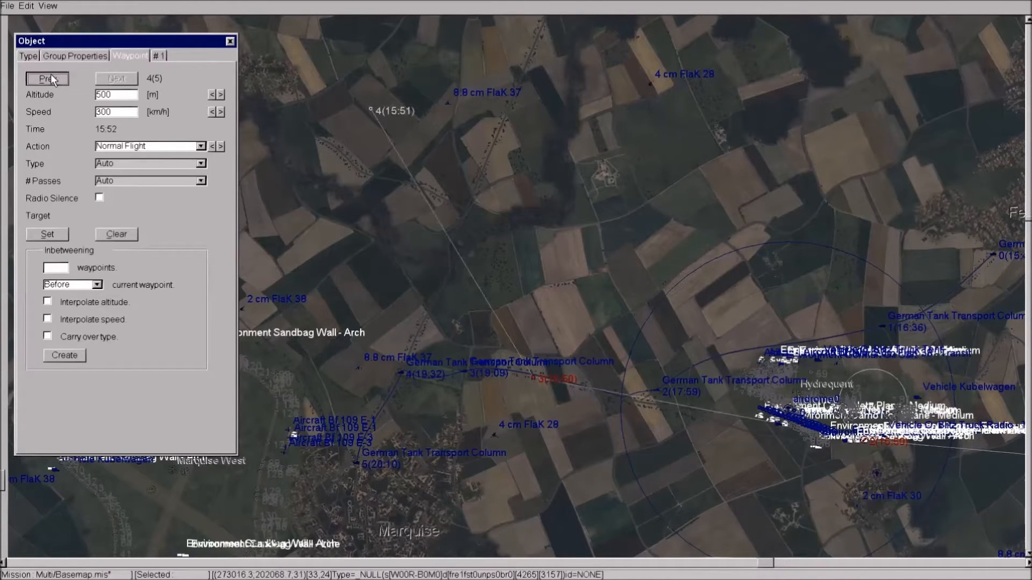
click(50, 76)
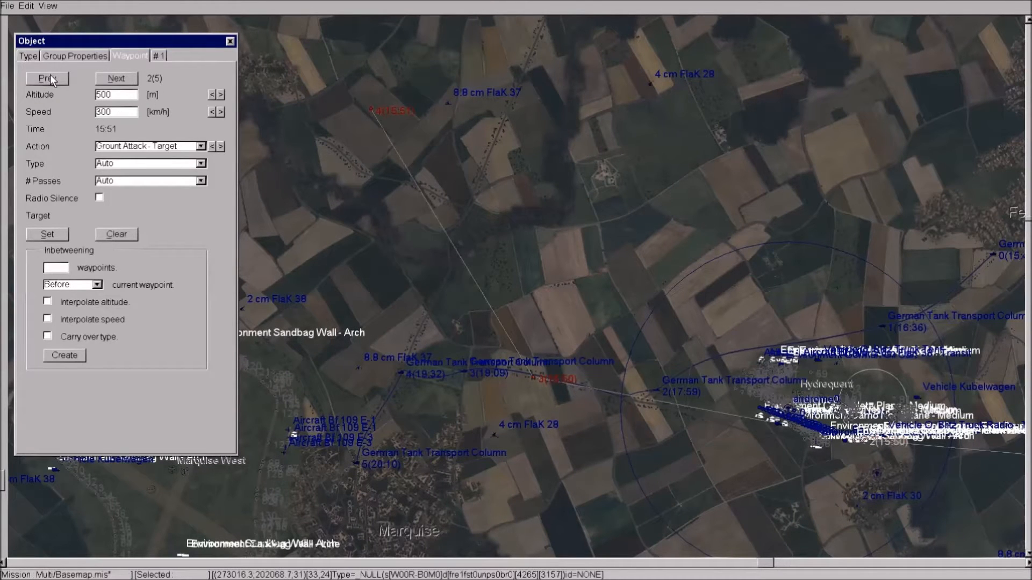
click(50, 75)
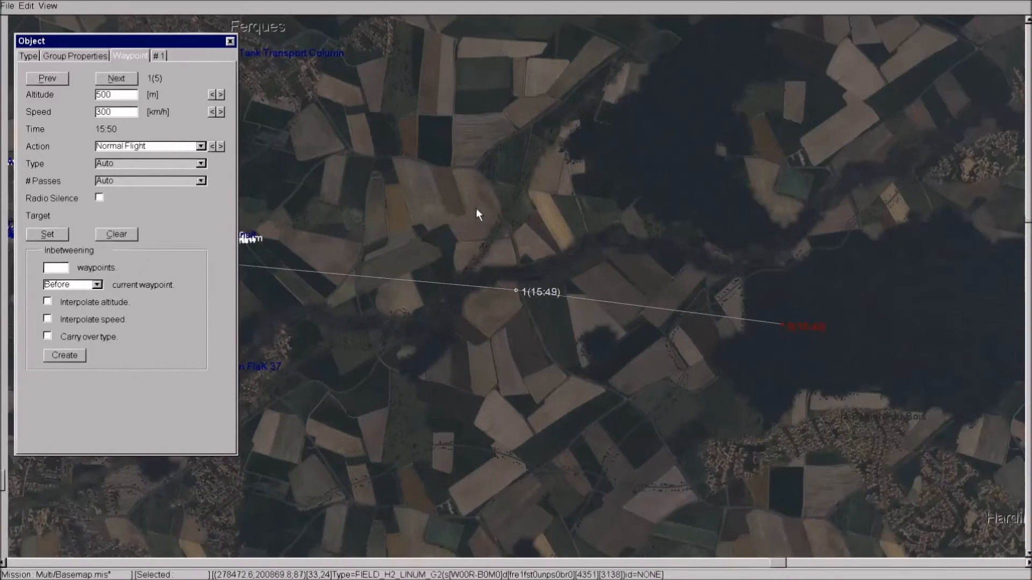
drag(432, 165, 587, 192)
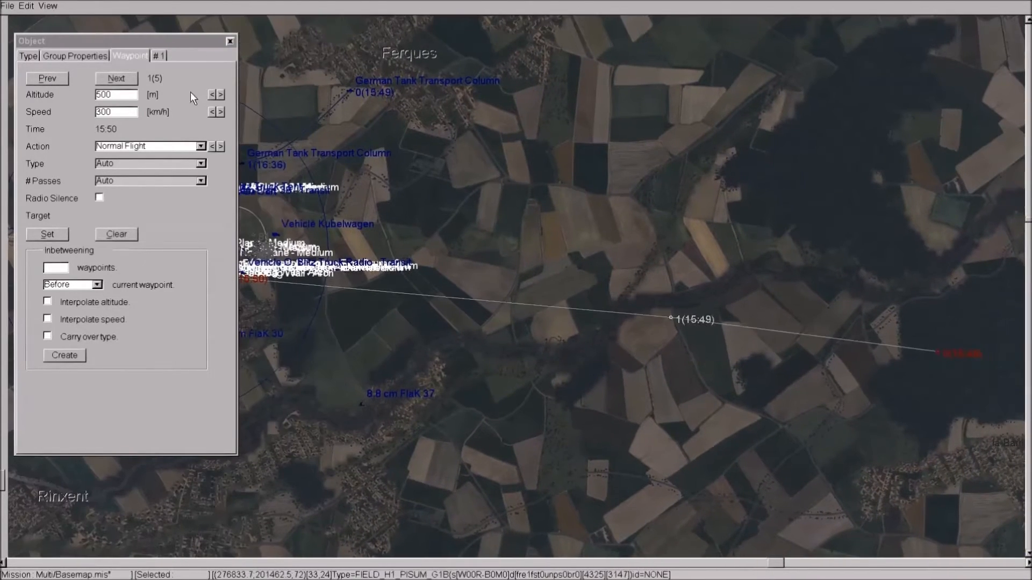
Set the number of aircraft in Flight 1 of the Blenheim group to 3.
click(66, 53)
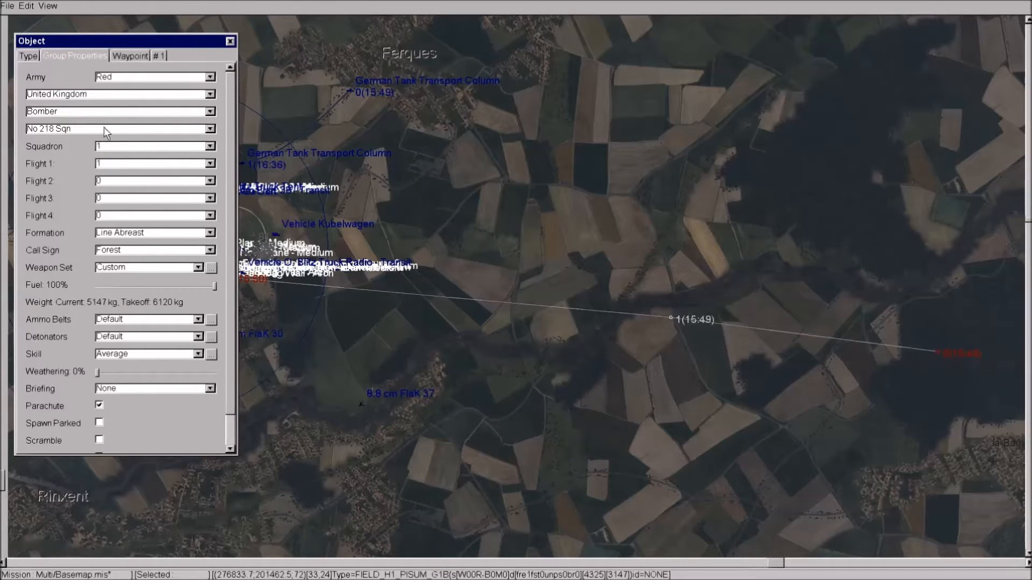
click(209, 163)
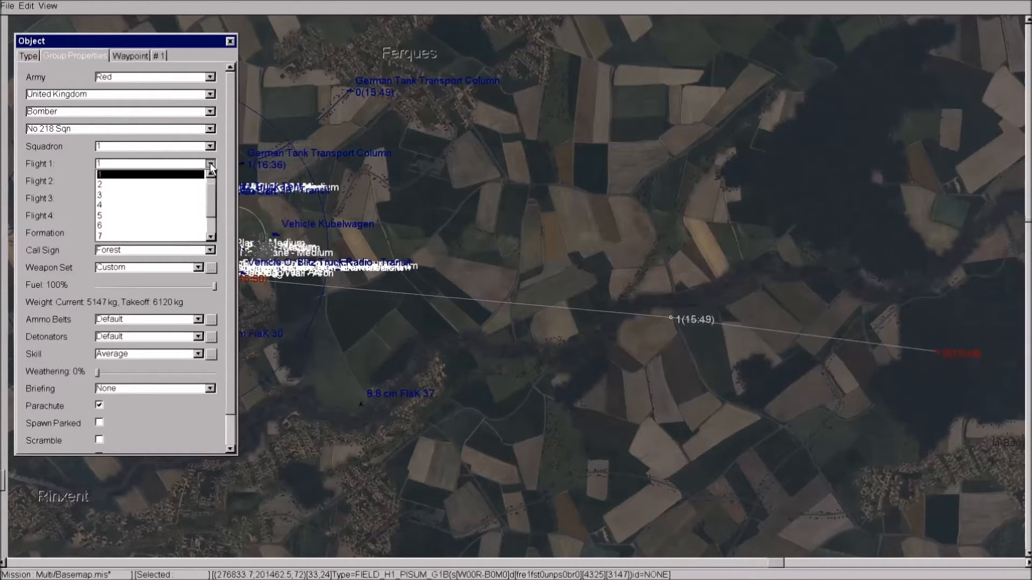
click(186, 194)
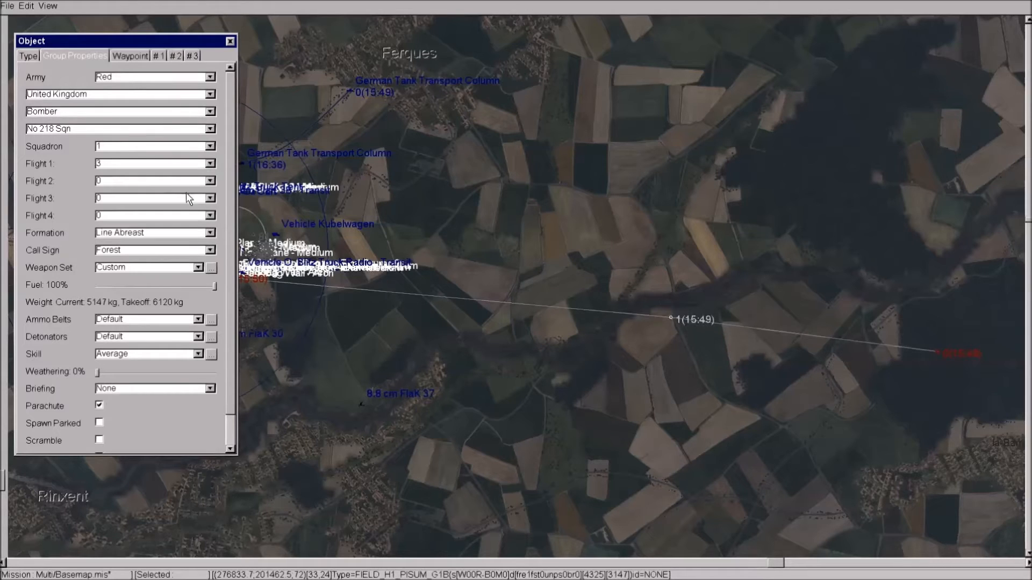
Load the Blenheims' Central Bomb Bay with 2xGP Bomb, 500 lb., Mk. IV in the custom weapon set.
click(212, 269)
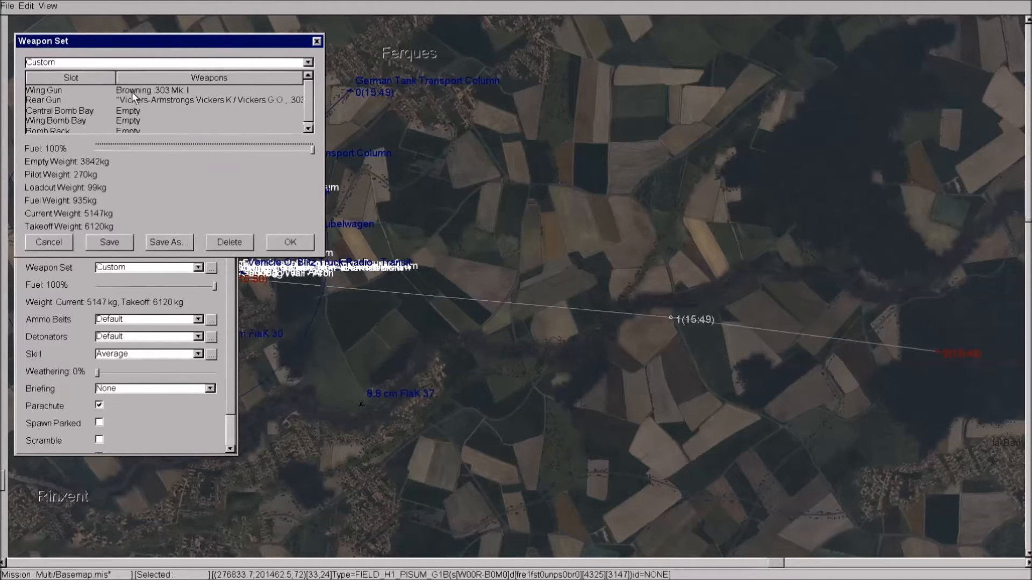
scroll(313, 109, down, 1)
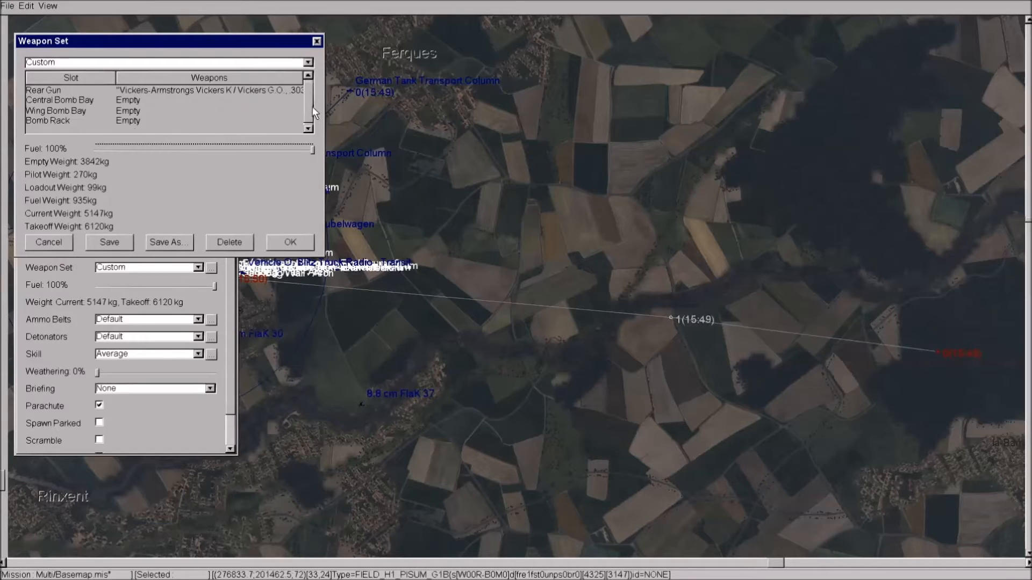
click(258, 102)
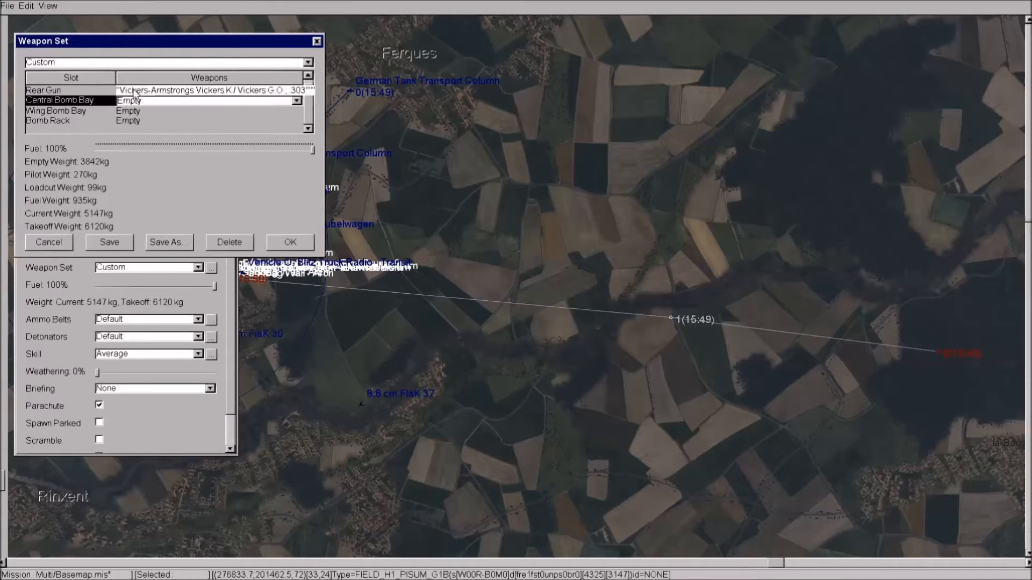
click(297, 102)
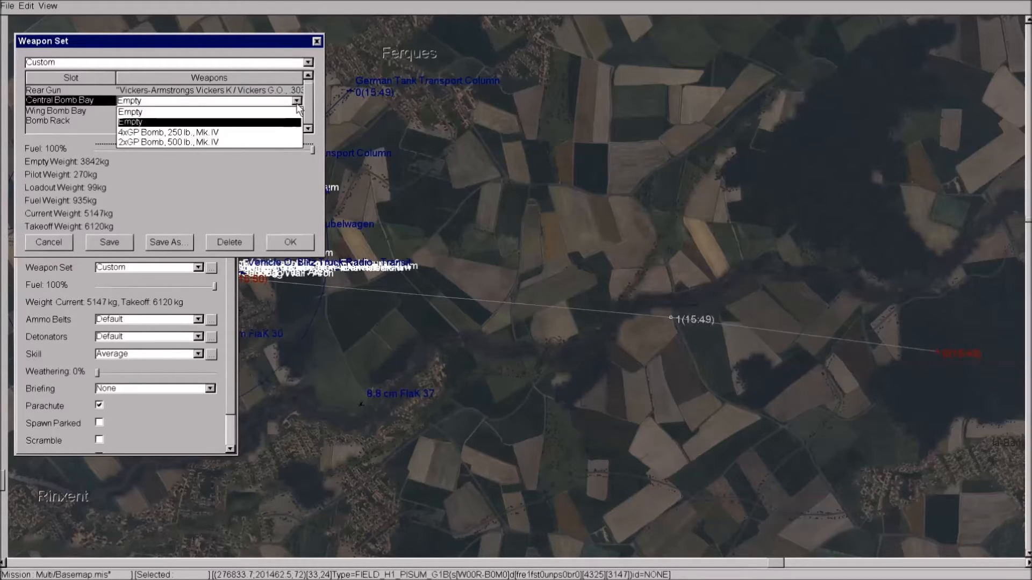
click(255, 142)
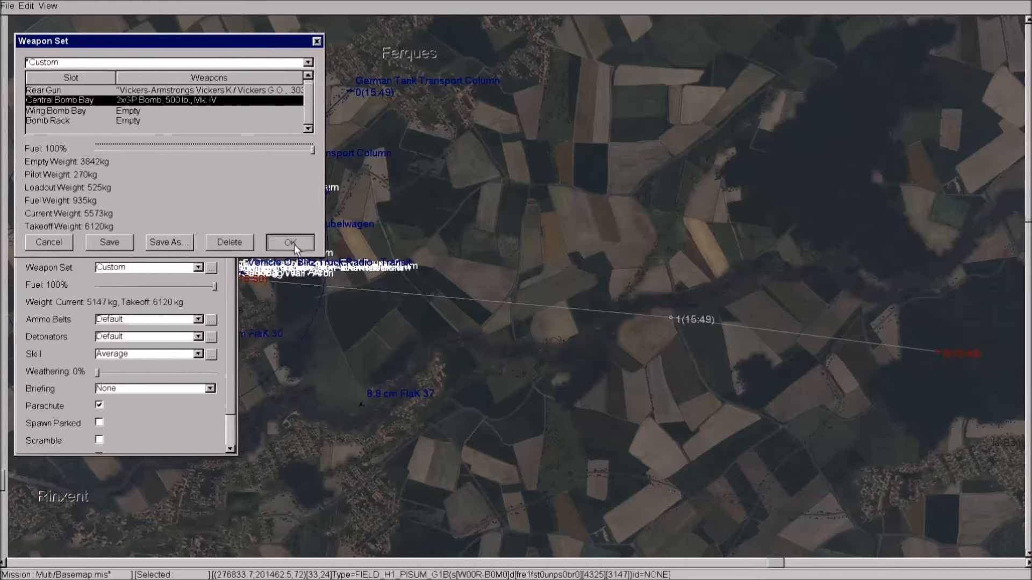
click(294, 246)
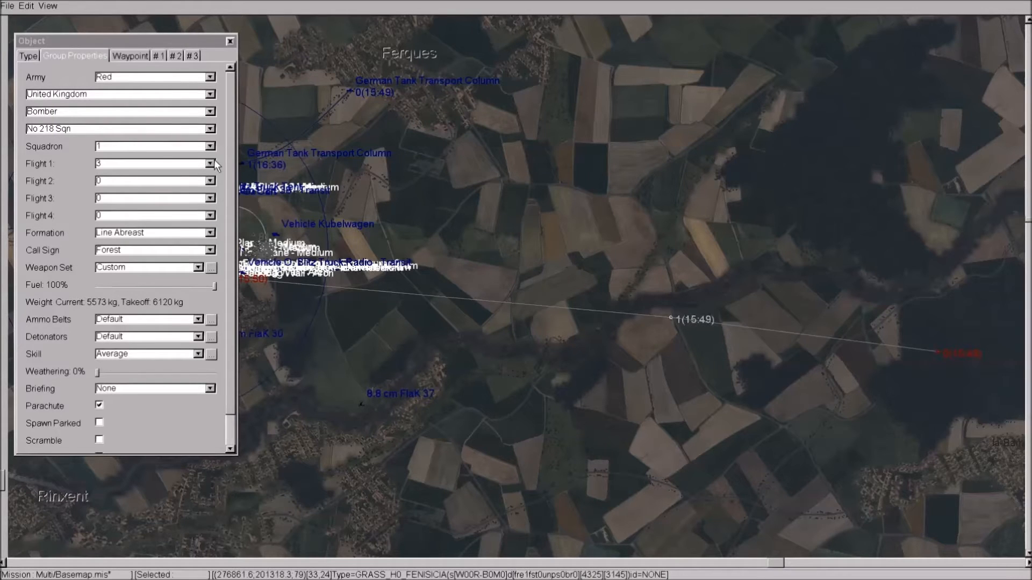
Look over the remaining group properties and widen the Object window slightly.
scroll(231, 195, down, 2)
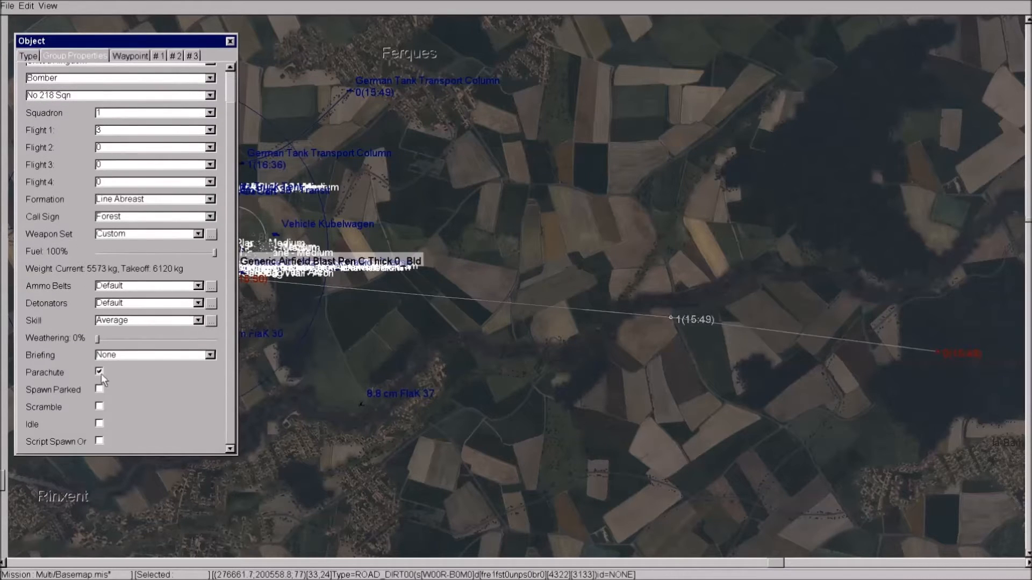
drag(237, 252, 253, 251)
scroll(226, 215, up, 2)
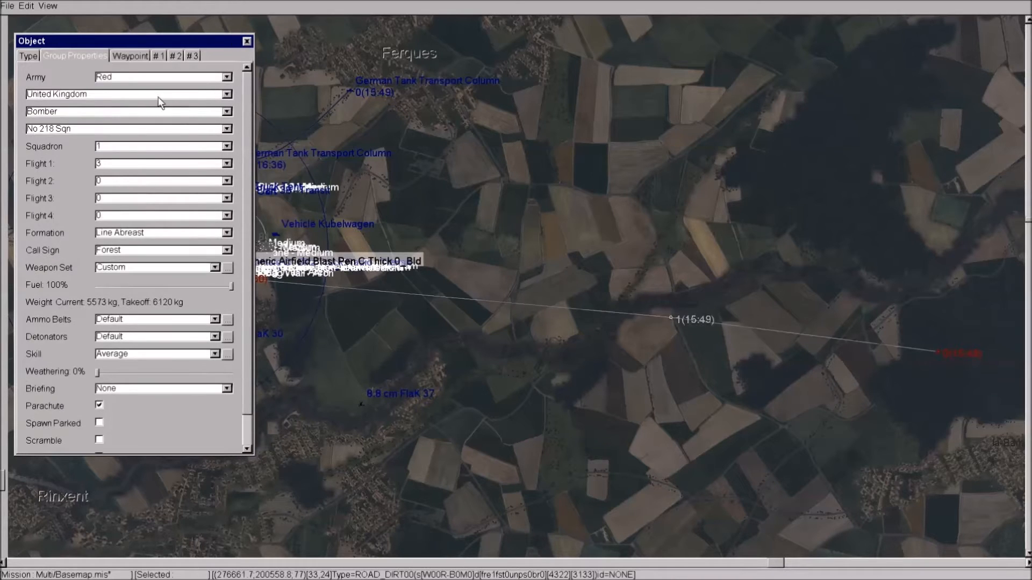
Review the flight's waypoints in order from waypoint 0 to waypoint 4, checking altitude, speed and action.
click(124, 56)
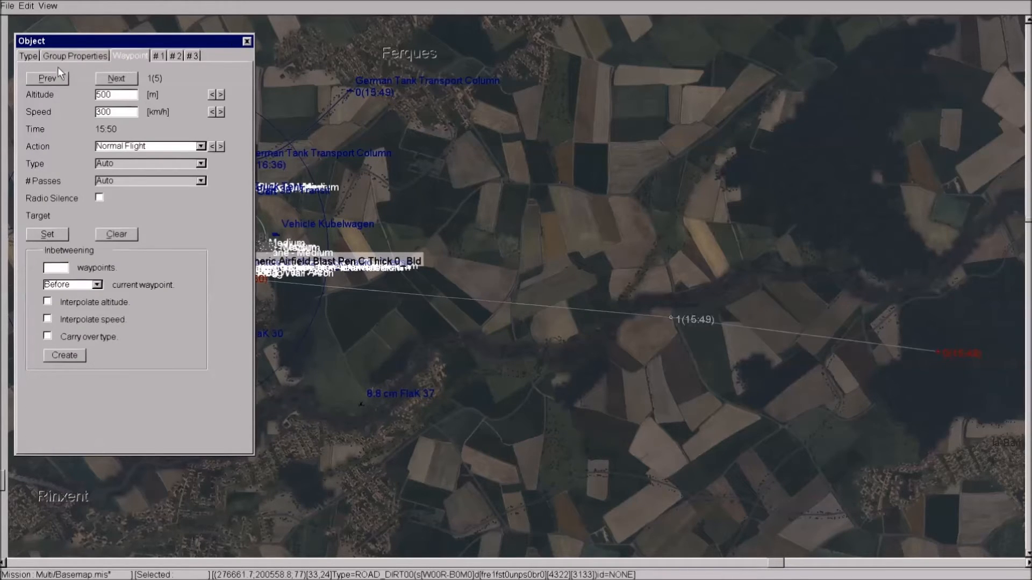
click(52, 81)
drag(594, 202, 389, 143)
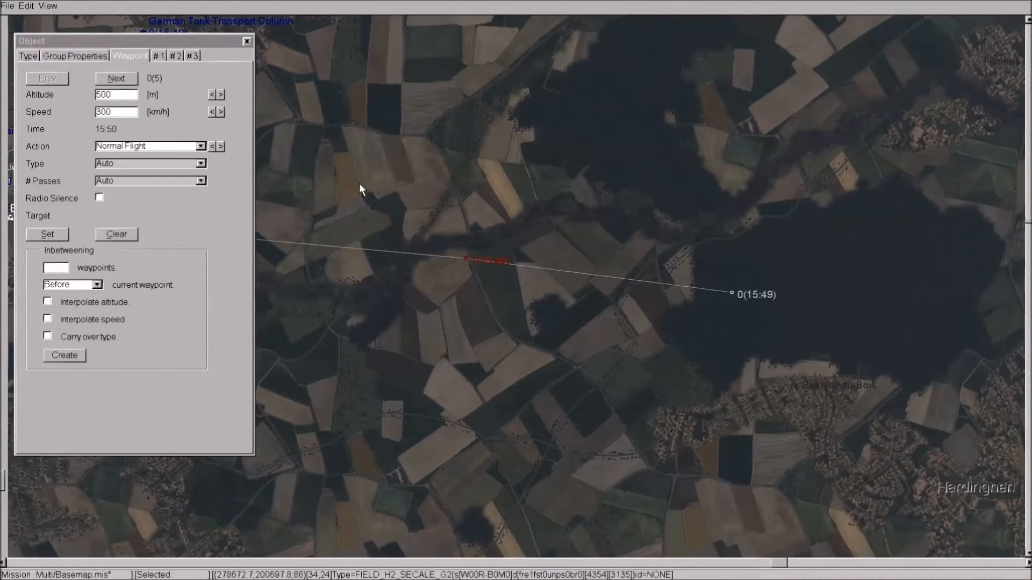
click(119, 80)
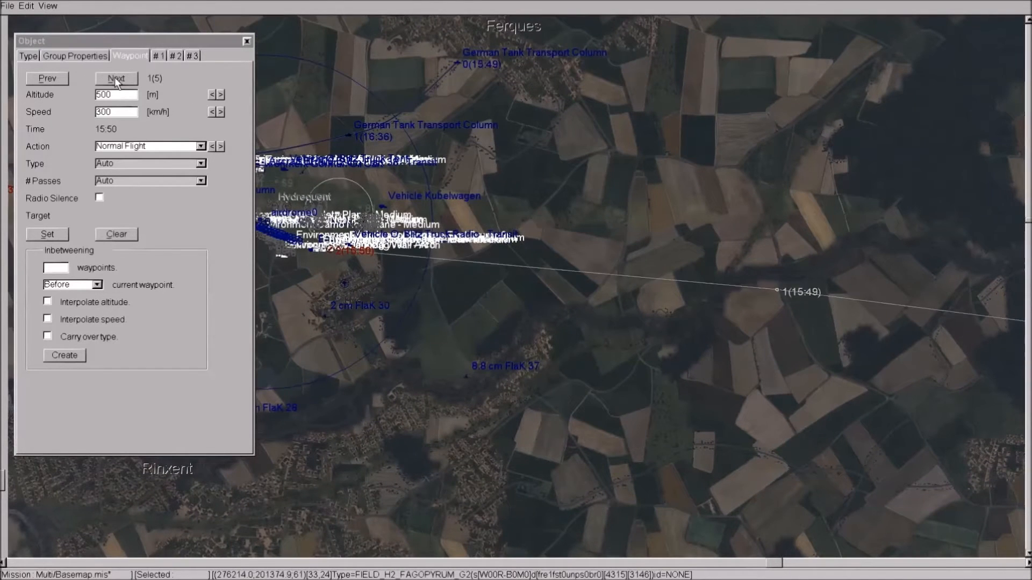
click(114, 77)
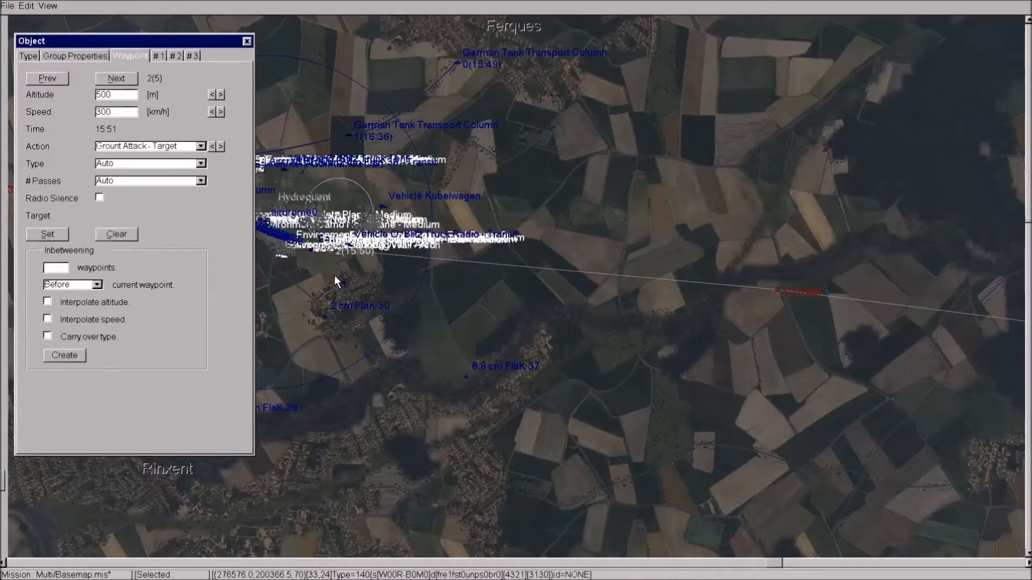
click(119, 79)
click(119, 79)
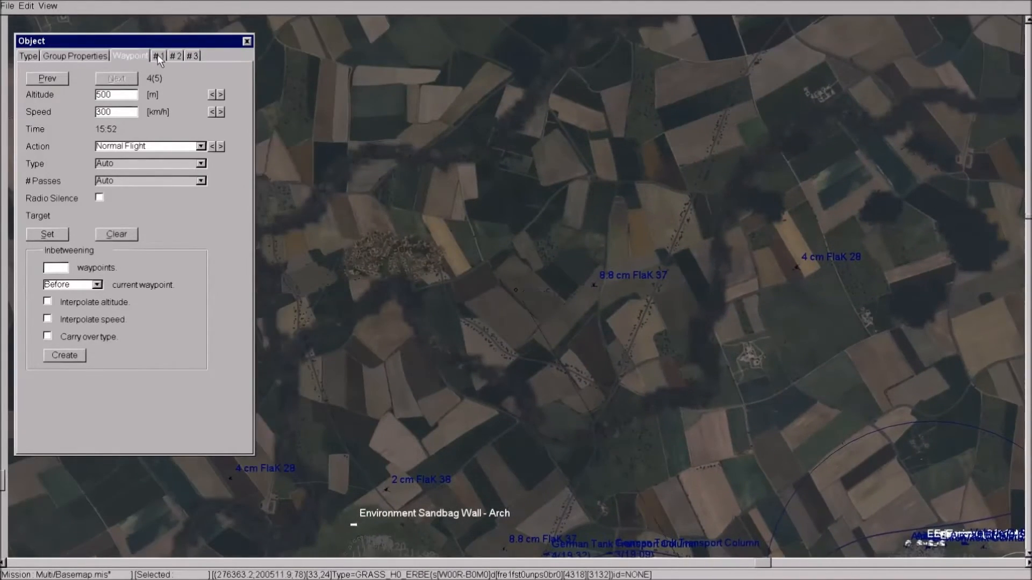
Open the first aircraft's settings and reselect the Blenheim flight at its starting waypoint on the forest edge.
click(157, 55)
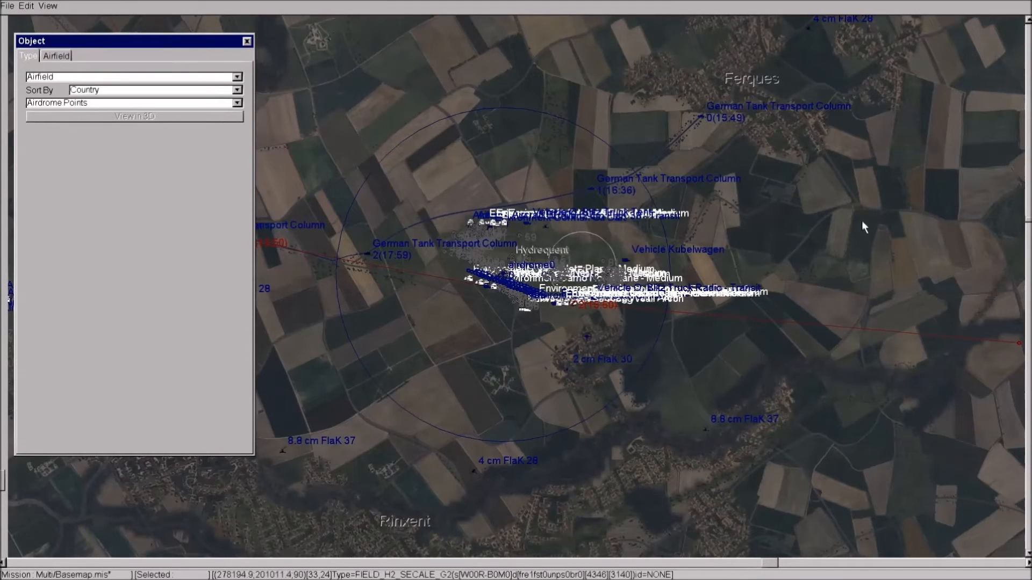
drag(861, 223, 472, 177)
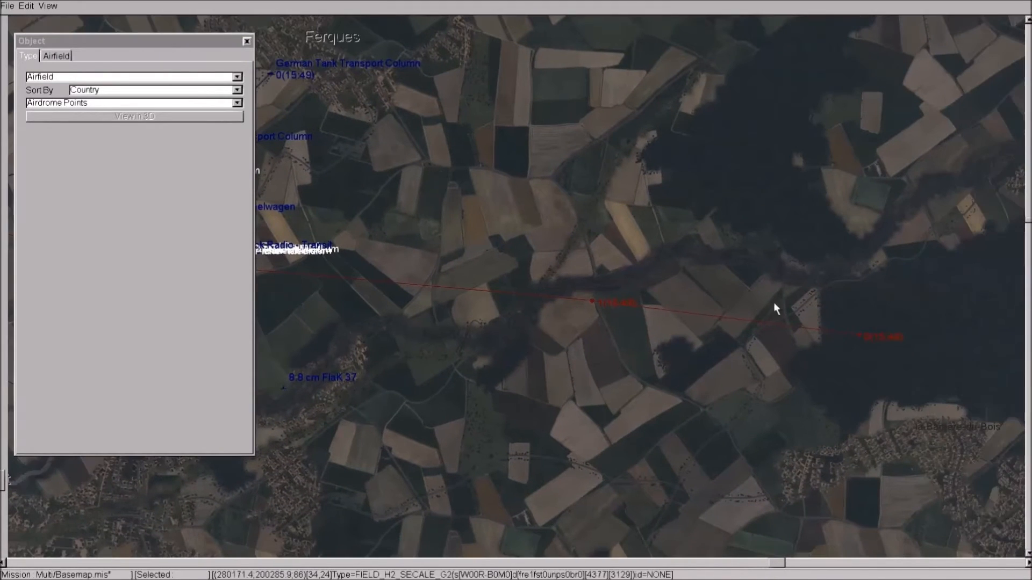
click(858, 334)
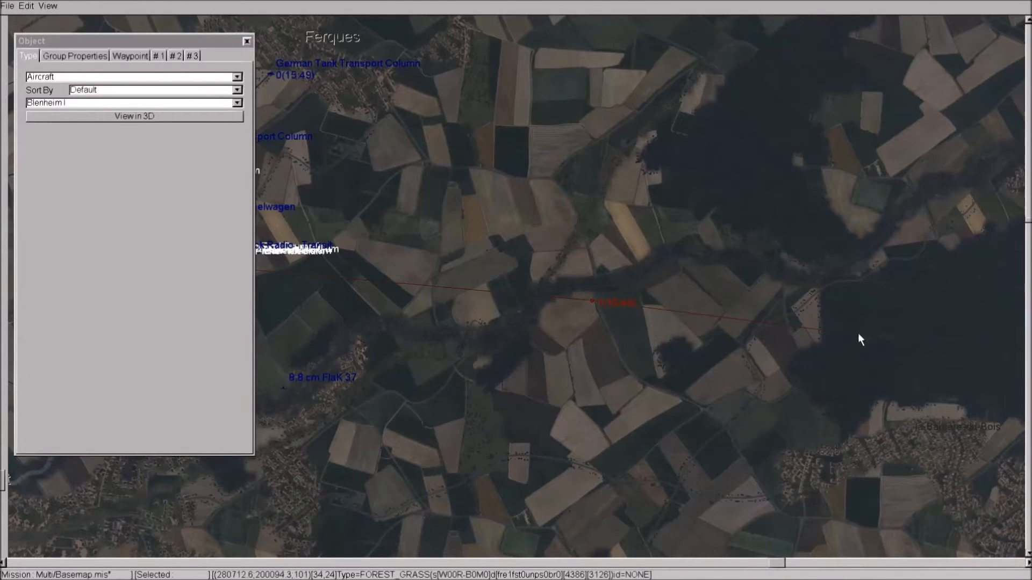
Look through the Blenheims' individual aircraft settings, then close the Object window and deselect the flight.
click(157, 56)
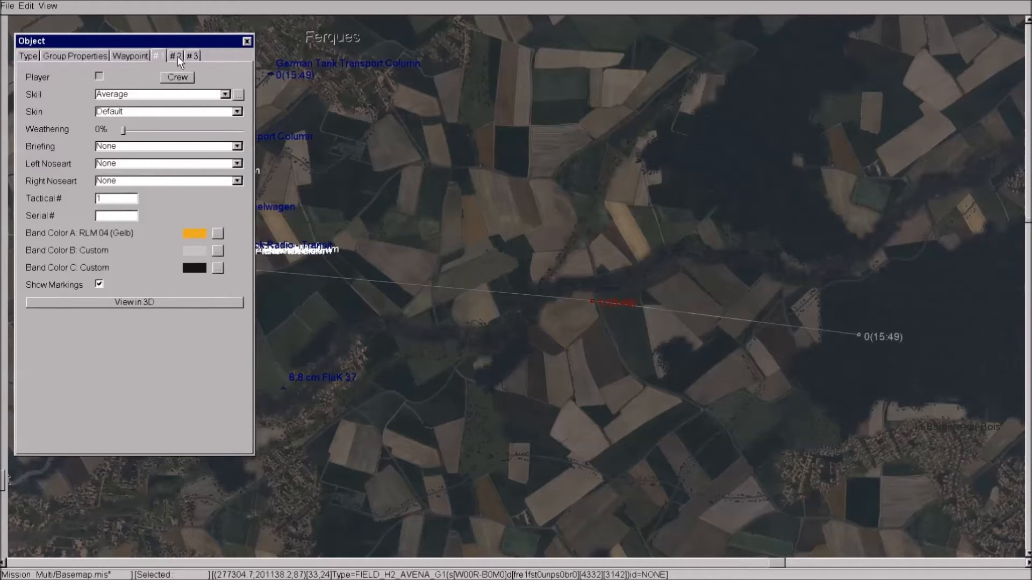
click(193, 56)
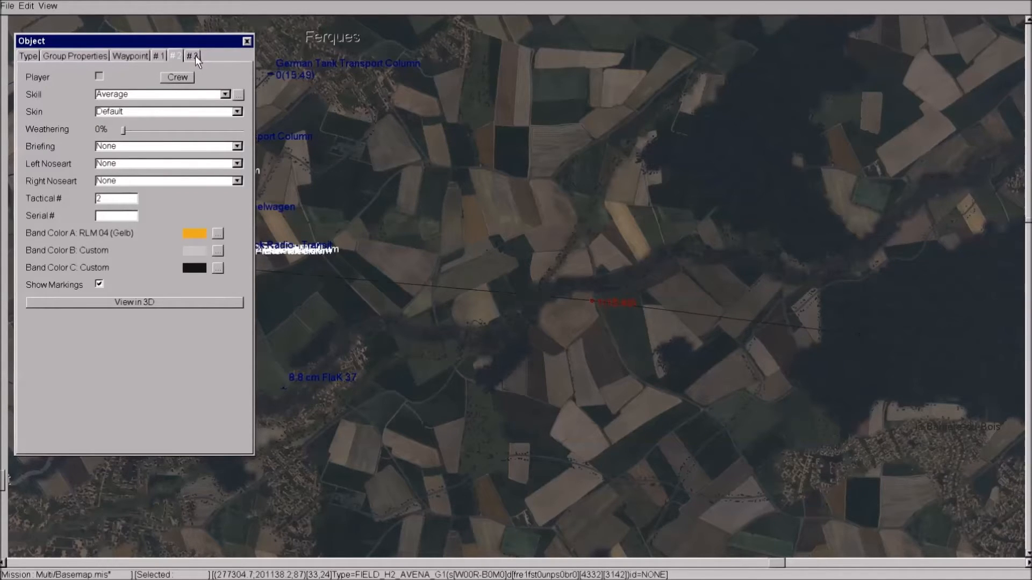
click(89, 56)
click(248, 41)
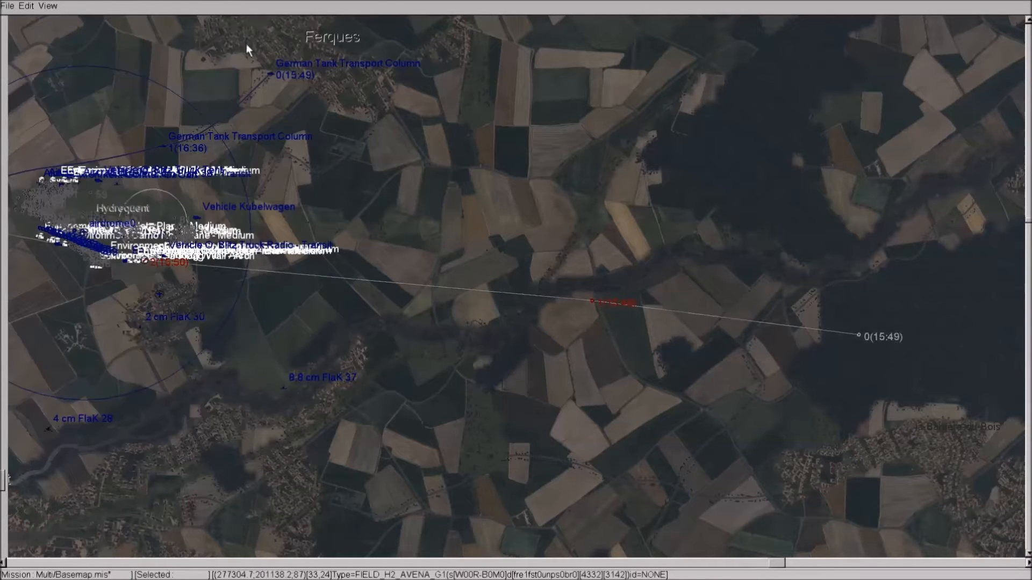
right_click(542, 215)
click(548, 207)
Examine the Blenheims' route across Hydrequent and inspect the airfield's runway and parking points up close.
drag(470, 198, 737, 220)
drag(659, 211, 812, 285)
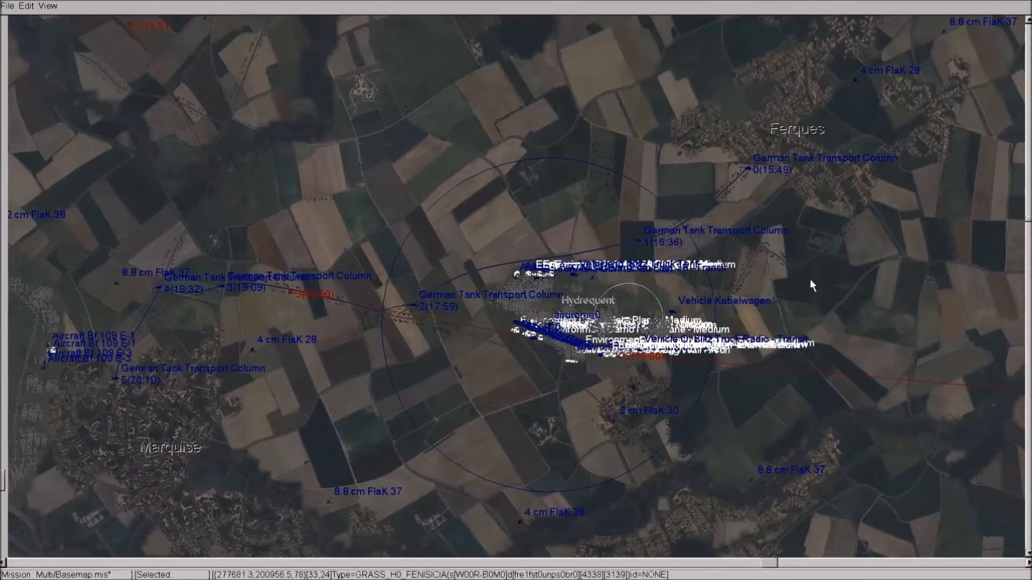
click(8, 5)
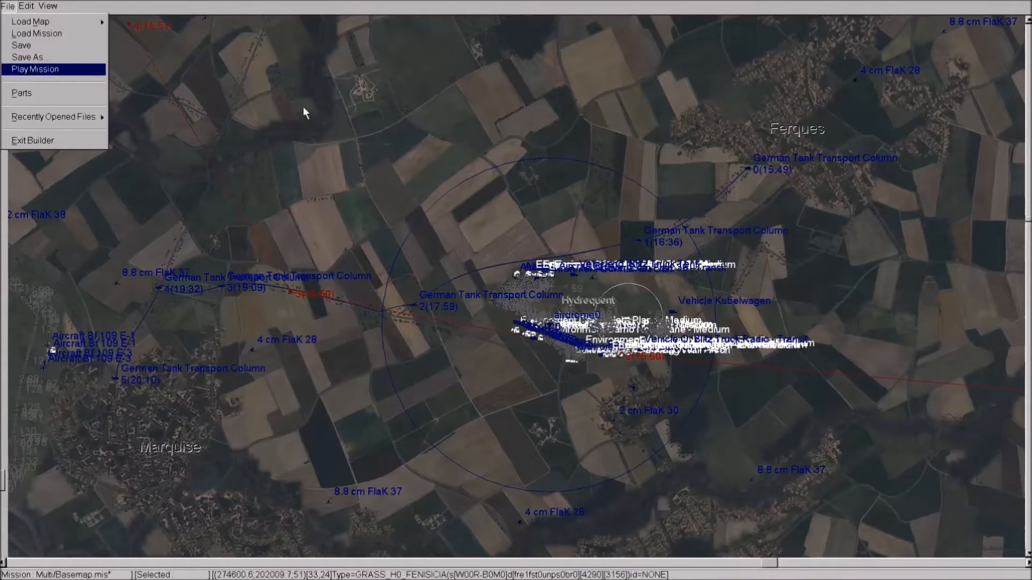
click(479, 156)
drag(479, 156, 310, 74)
scroll(413, 188, up, 5)
scroll(413, 188, down, 3)
drag(361, 105, 526, 129)
scroll(422, 166, up, 2)
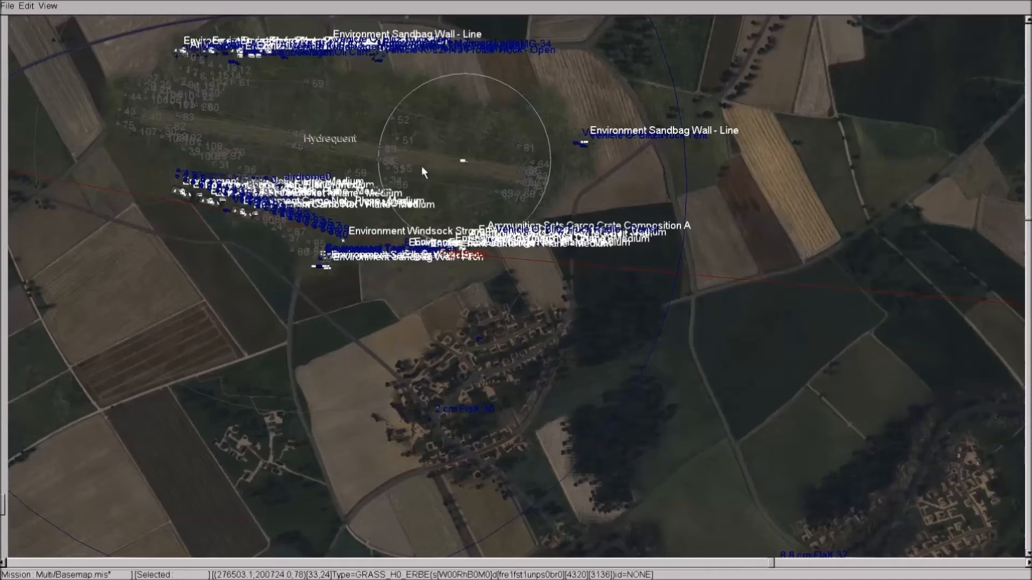
drag(418, 159, 471, 208)
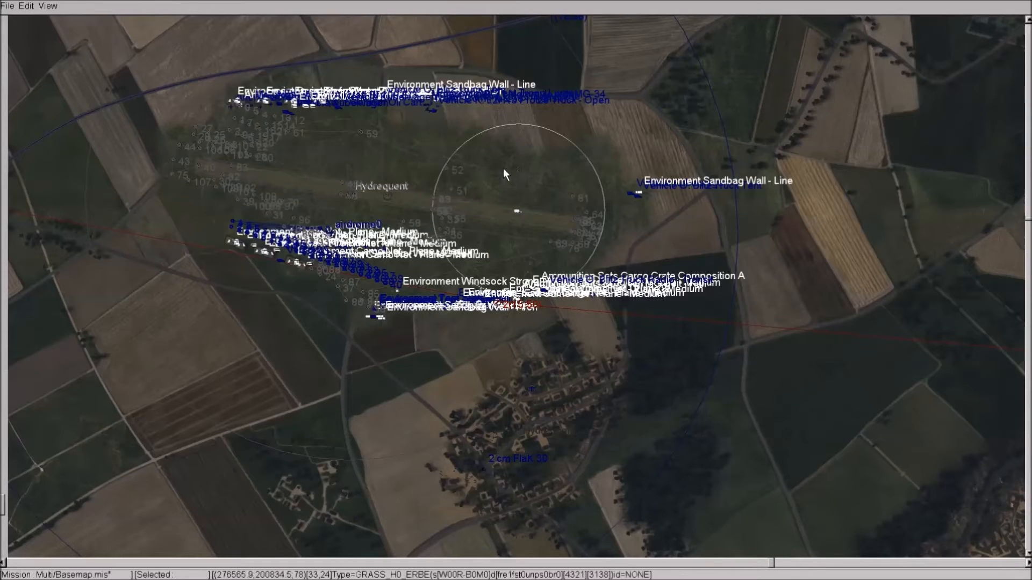
scroll(456, 167, up, 2)
drag(335, 110, 508, 227)
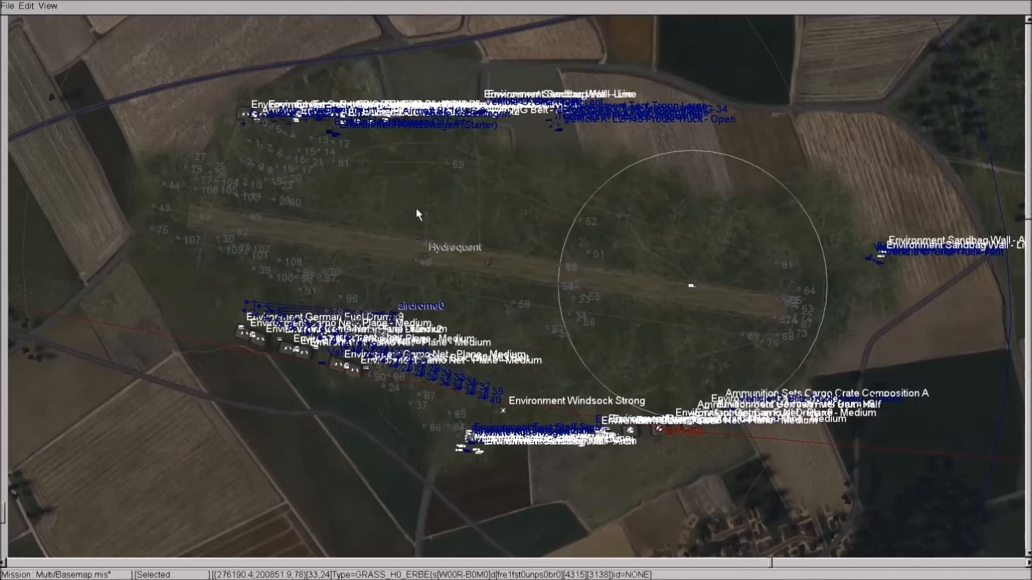
Choose the Bf 109 E-1 under Germany with aircraft sorted by Country, and place one south of Hydrequent's runway.
click(48, 7)
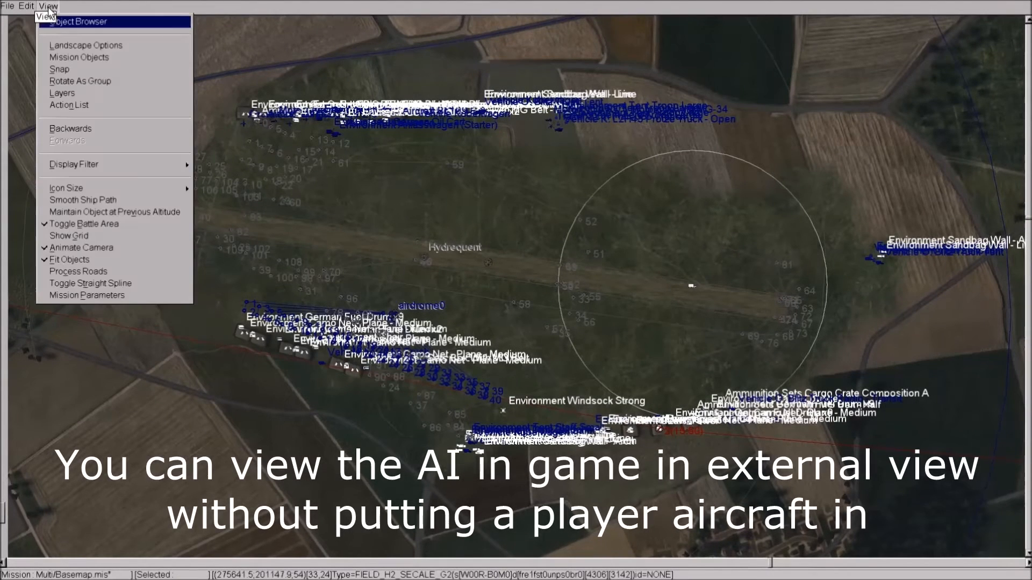
click(70, 22)
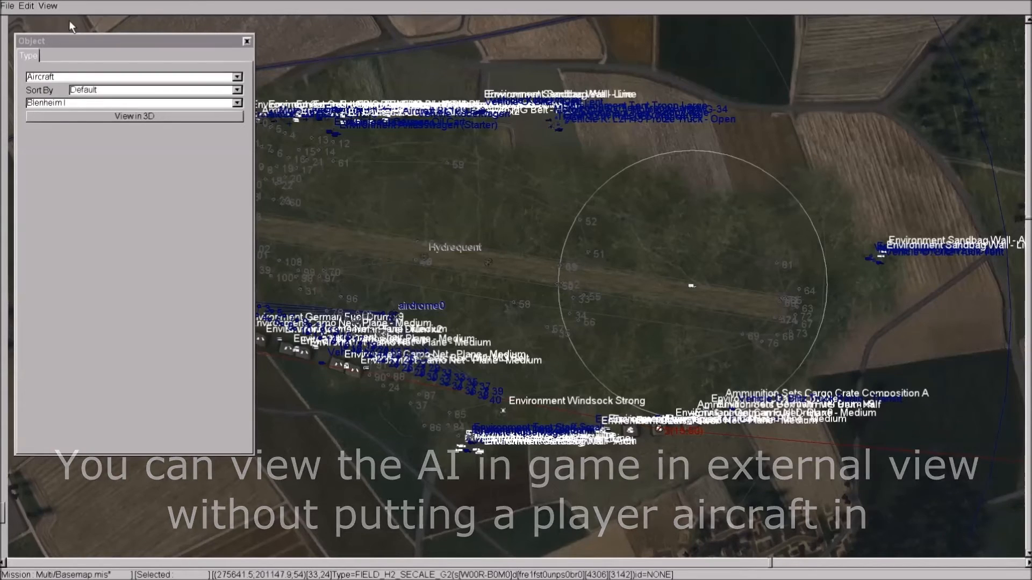
click(237, 95)
click(212, 109)
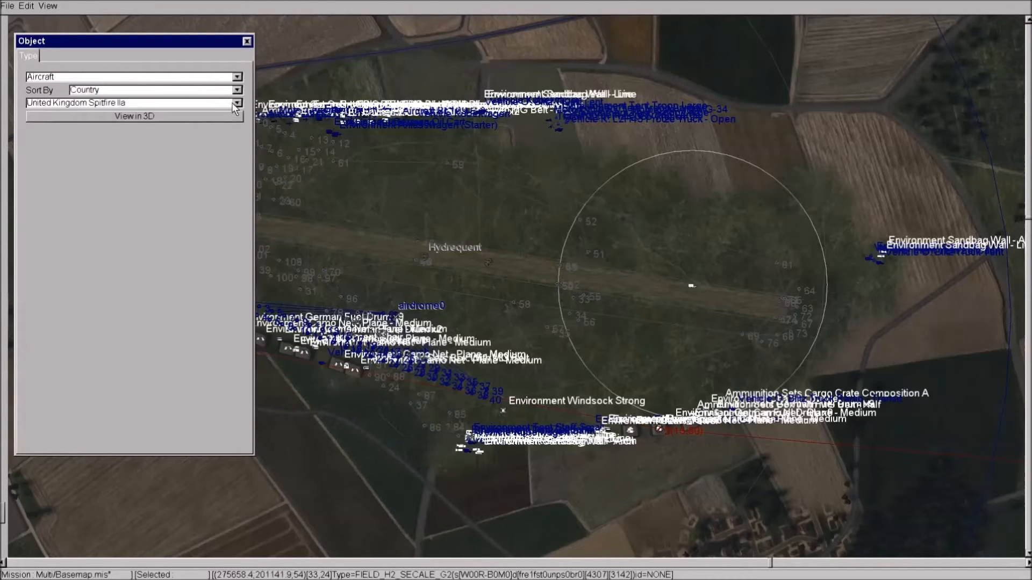
click(231, 104)
double_click(221, 113)
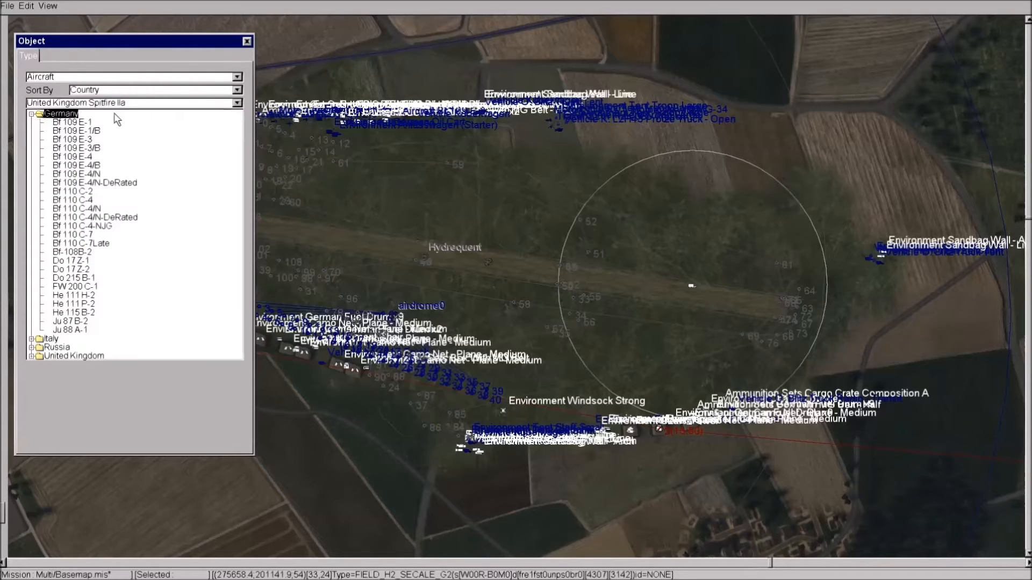
click(94, 123)
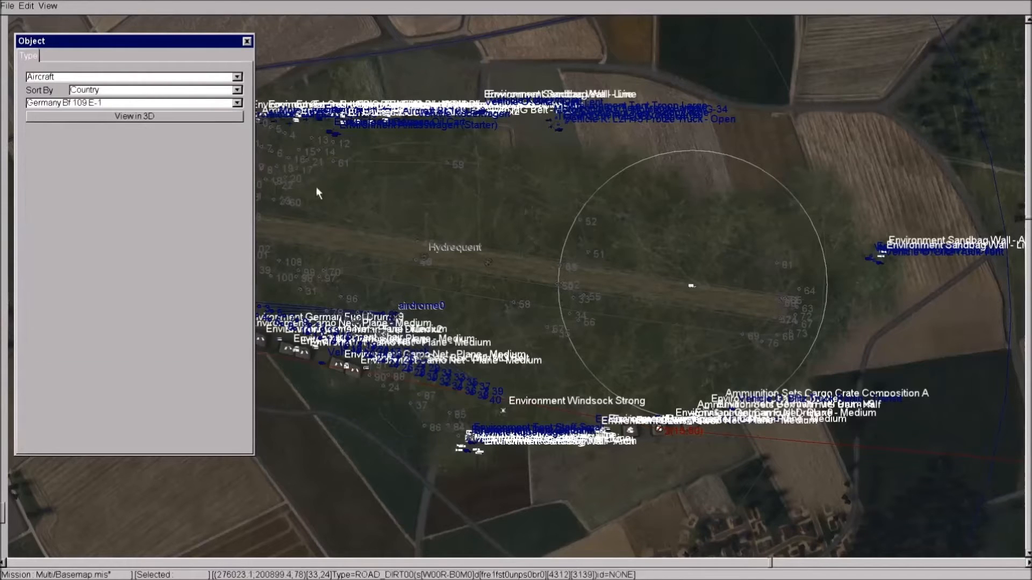
ctrl+click(314, 266)
Check the Bf 109's group properties and set its waypoint action to Take Off.
click(86, 52)
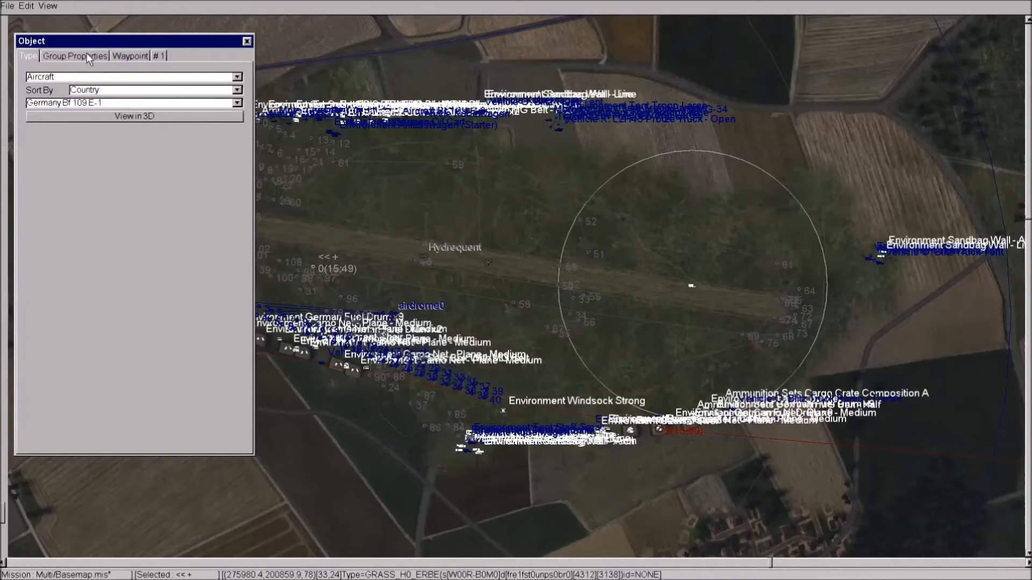
scroll(248, 198, down, 2)
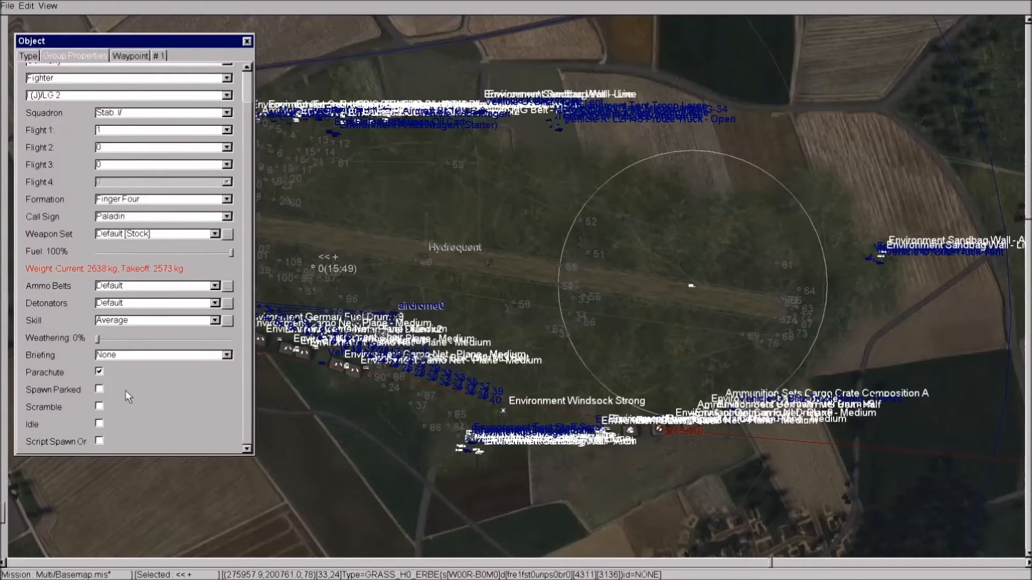
click(131, 56)
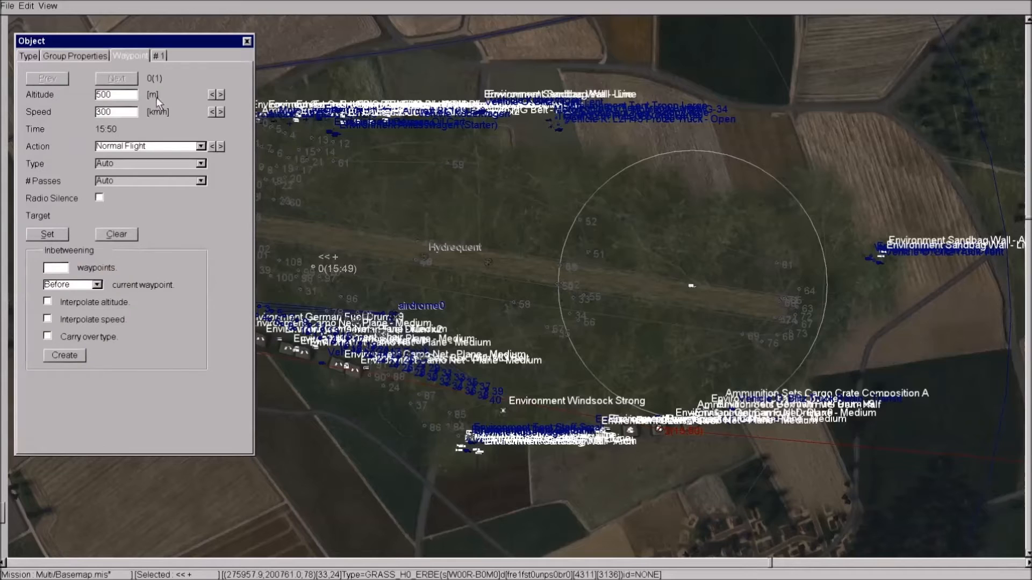
click(202, 146)
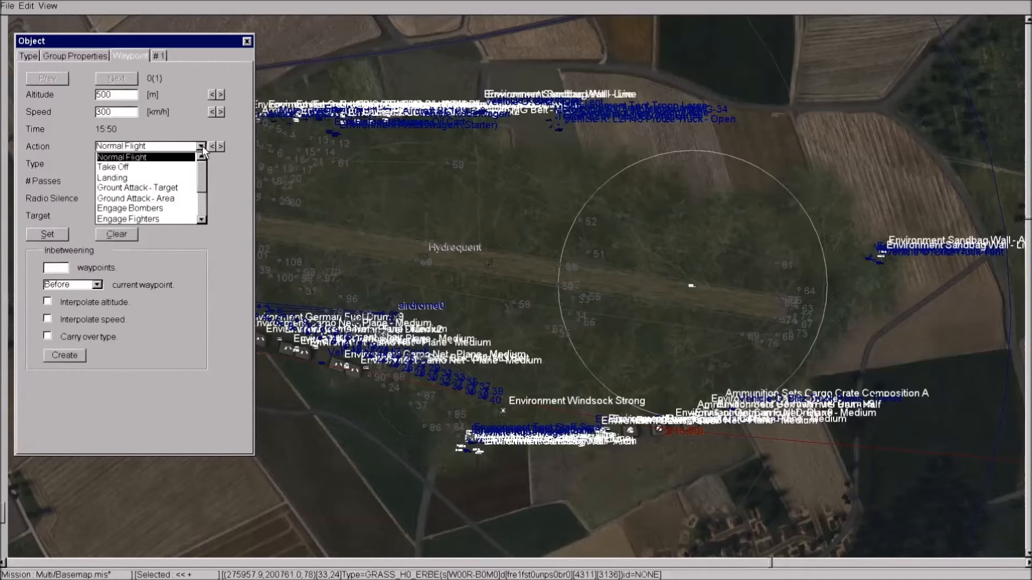
click(179, 164)
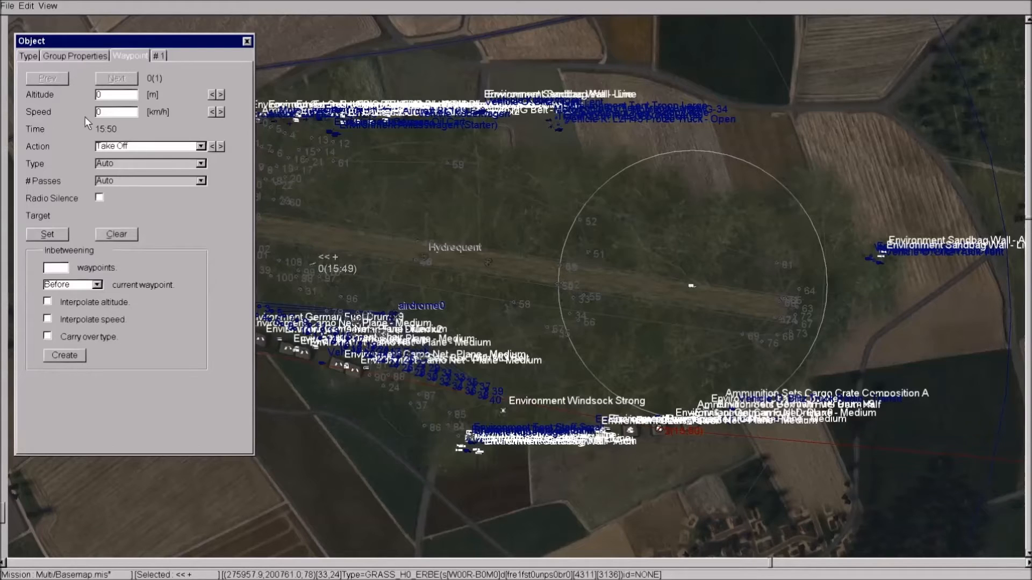
Enable Spawn Parked for the Bf 109, check its individual aircraft settings and deselect it.
click(87, 56)
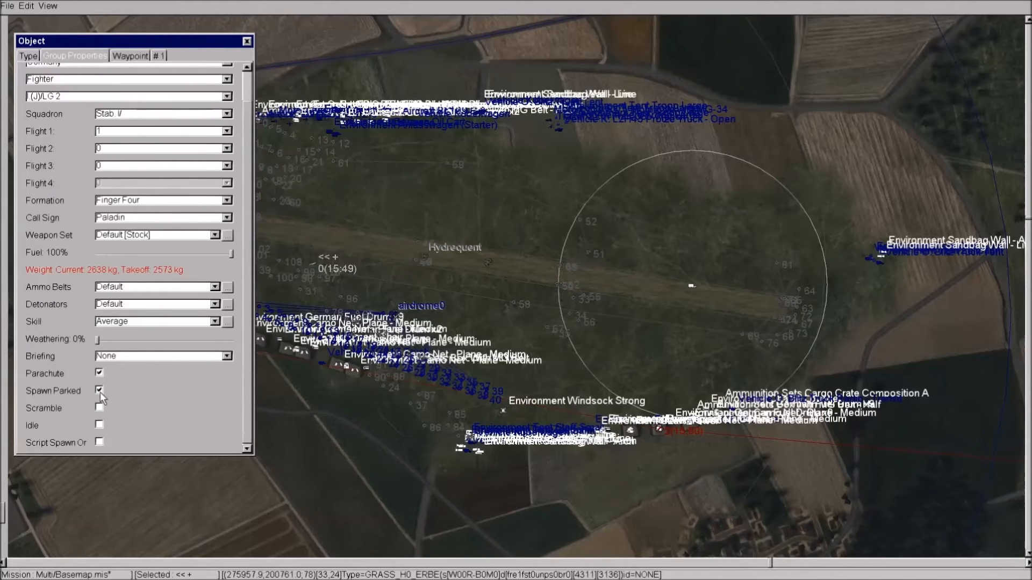
click(157, 58)
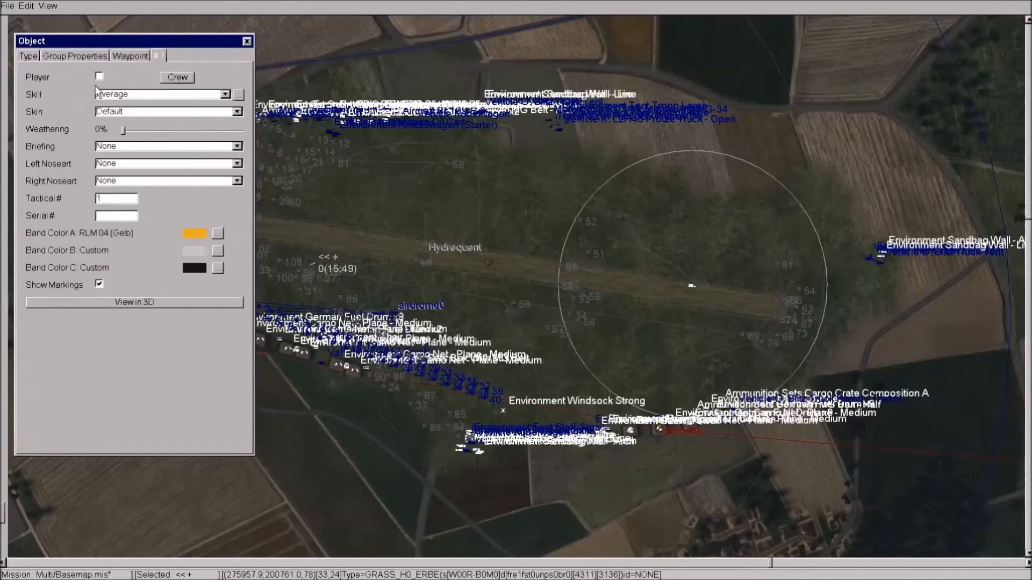
right_click(338, 170)
click(365, 171)
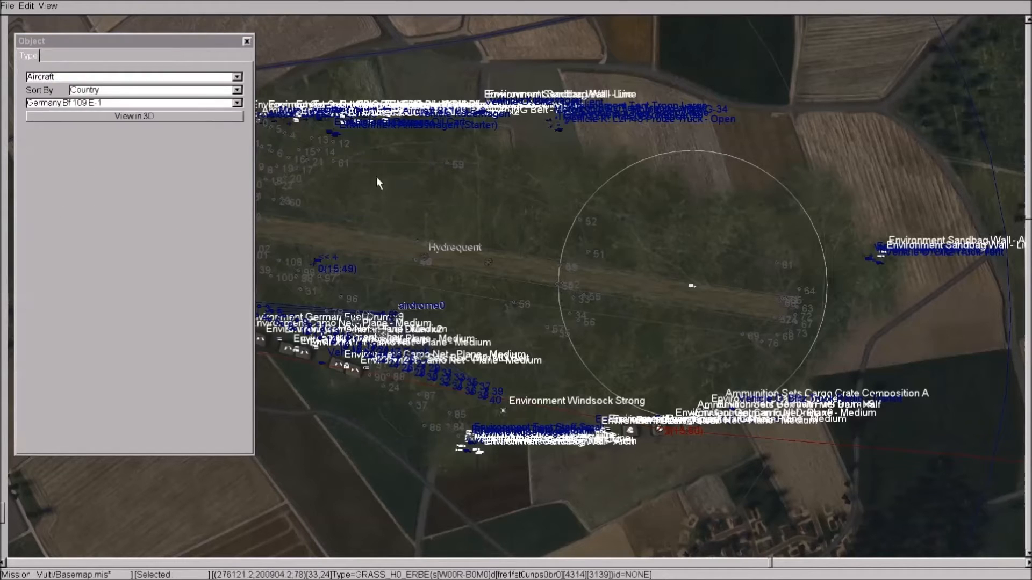
Close the Object window and play the mission.
click(247, 41)
click(8, 6)
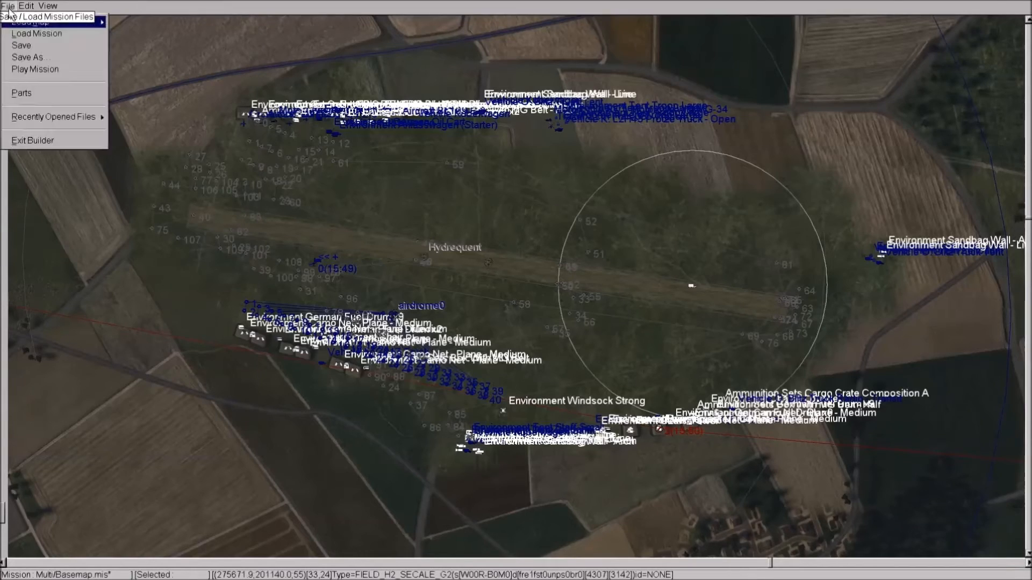
click(36, 70)
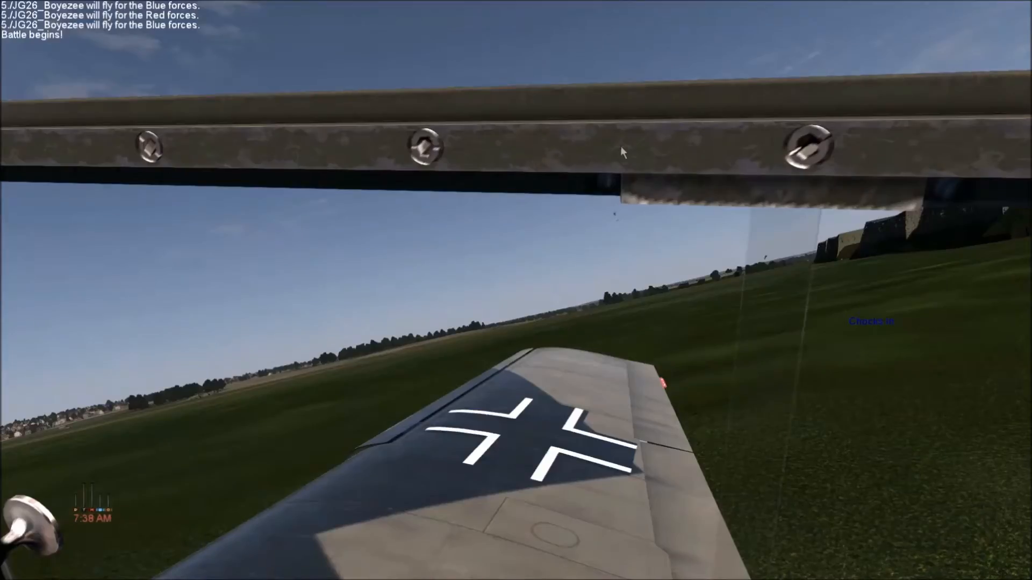
Watch the Blenheim flight in external view as it flies its route in the running mission.
key(ctrl+F2)
key(F10)
scroll(516, 290, up, 3)
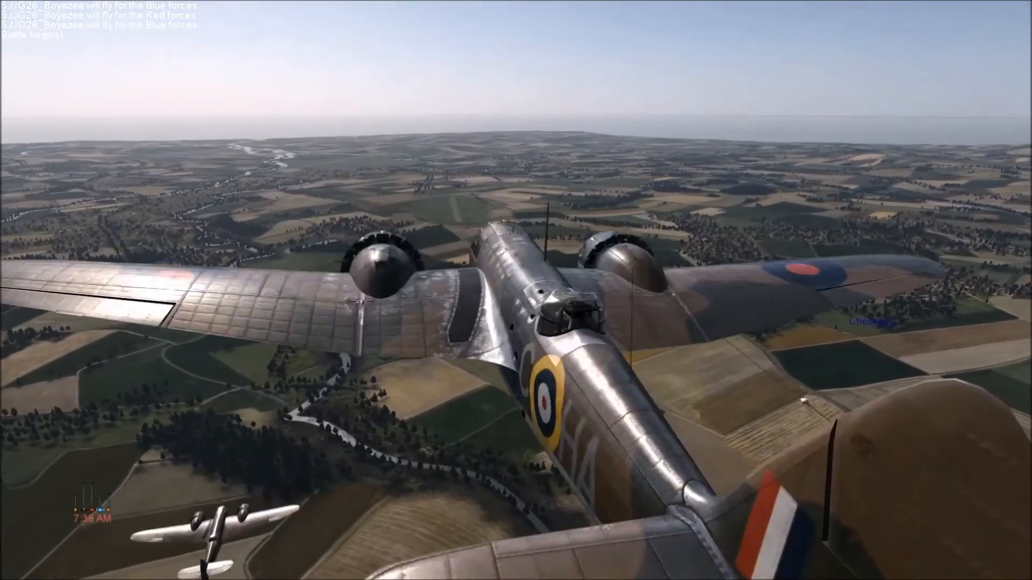
scroll(516, 290, down, 8)
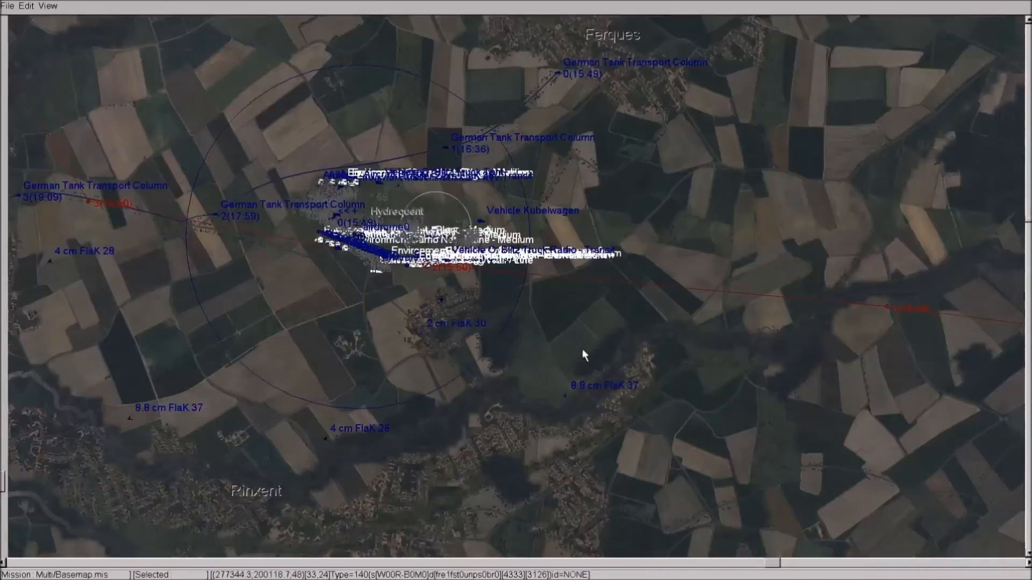
Select the Blenheim flight at its starting waypoint in the forest and open its group properties.
scroll(582, 349, down, 1)
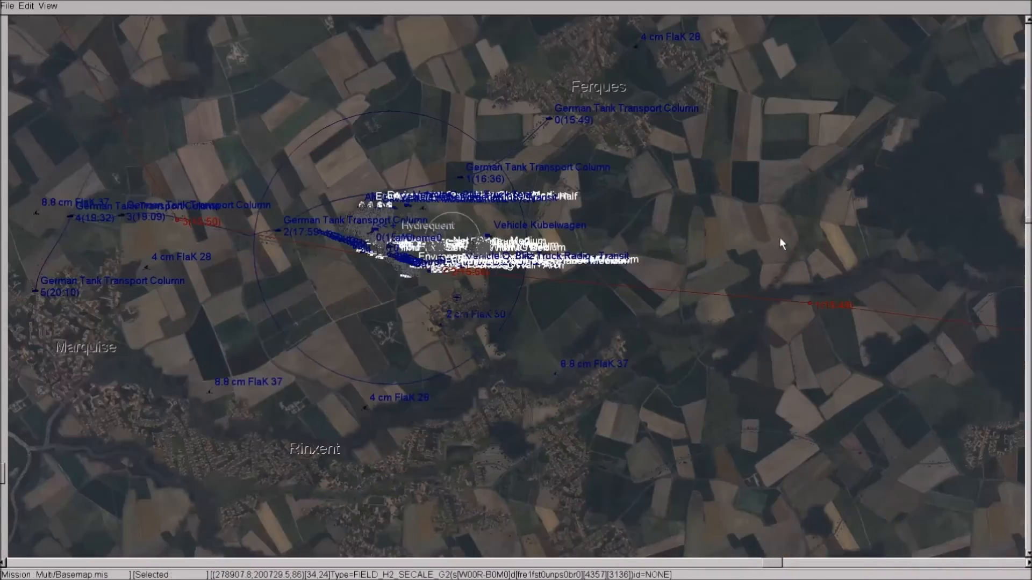
drag(779, 237, 487, 135)
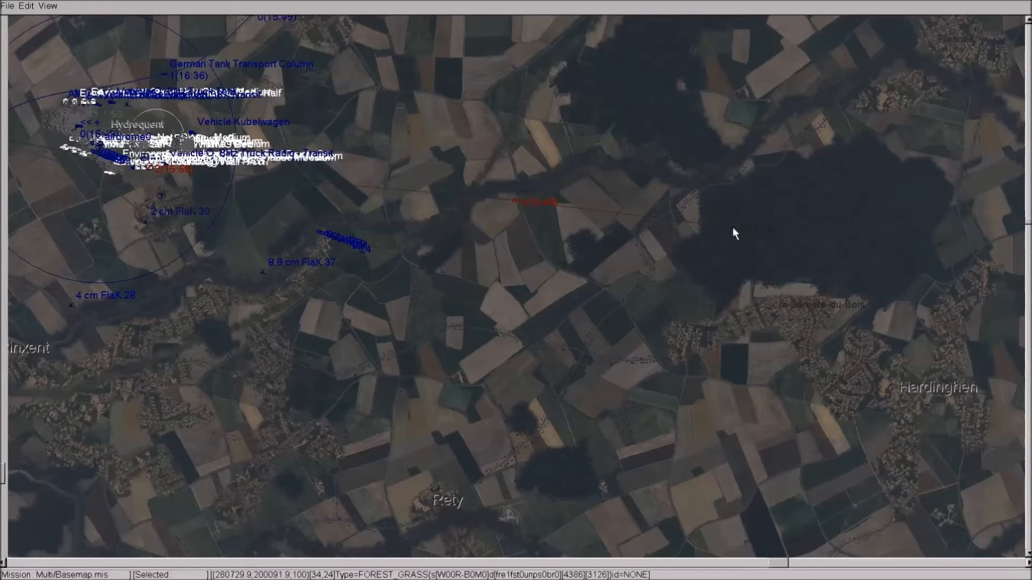
click(759, 237)
drag(827, 262, 409, 82)
click(404, 95)
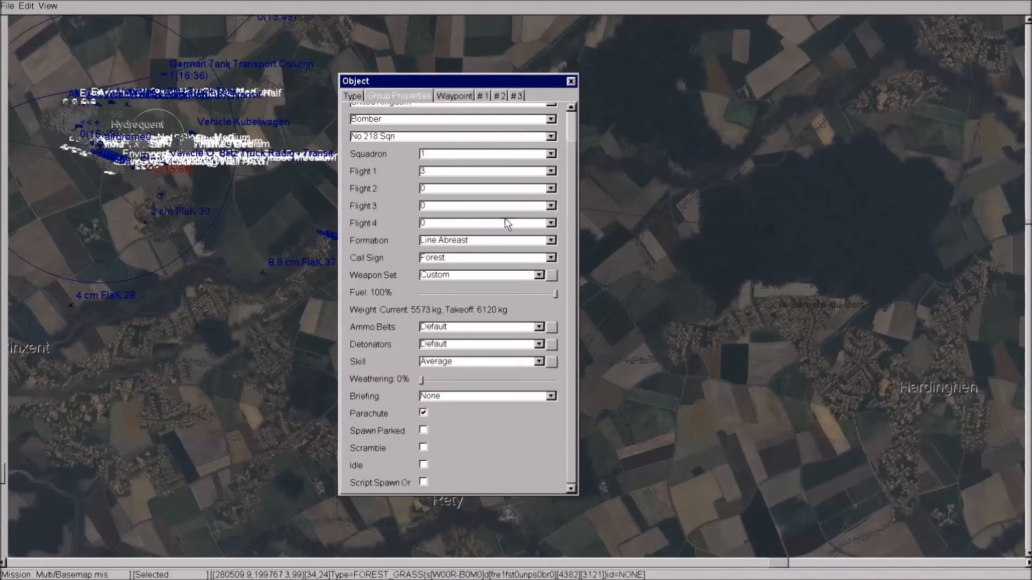
Review the detonator choices for the GP Bomb, 250 lb., Mk. IV, and accept No. 27 Mk. I Pistol - General Purpose.
click(554, 343)
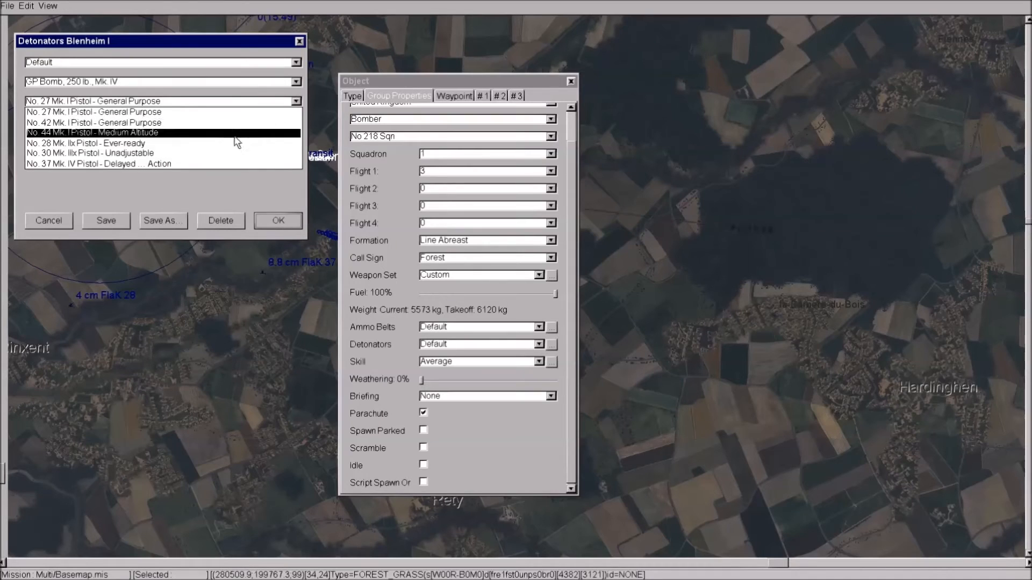
click(297, 102)
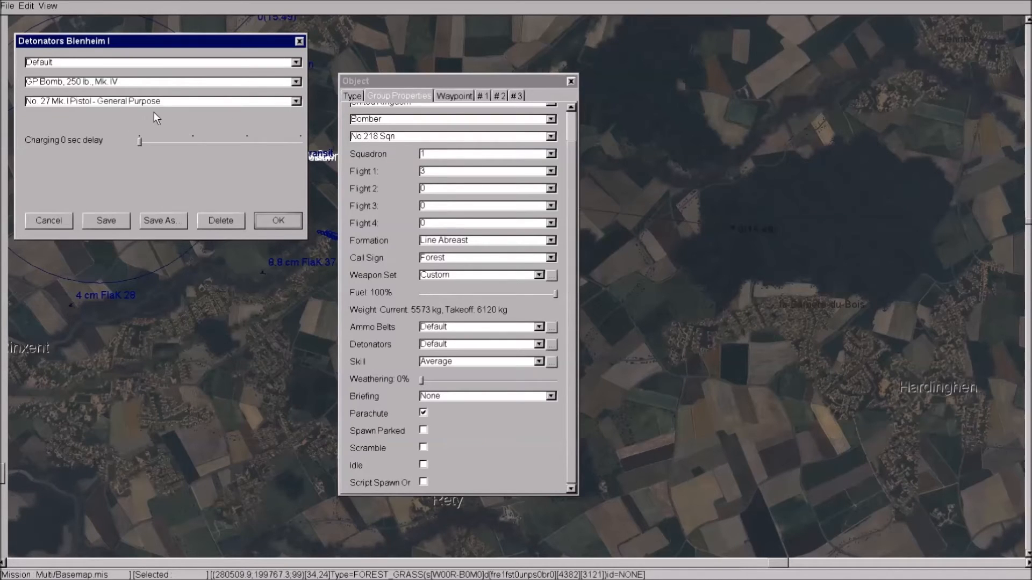
click(281, 218)
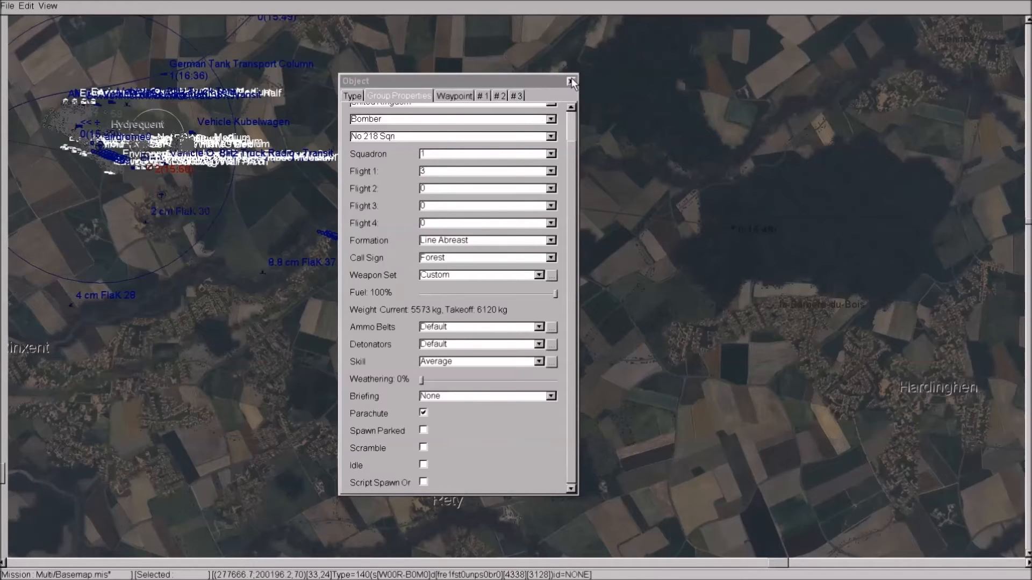
Set the Blenheim flight's formation to Vic and return to its waypoint settings.
click(457, 96)
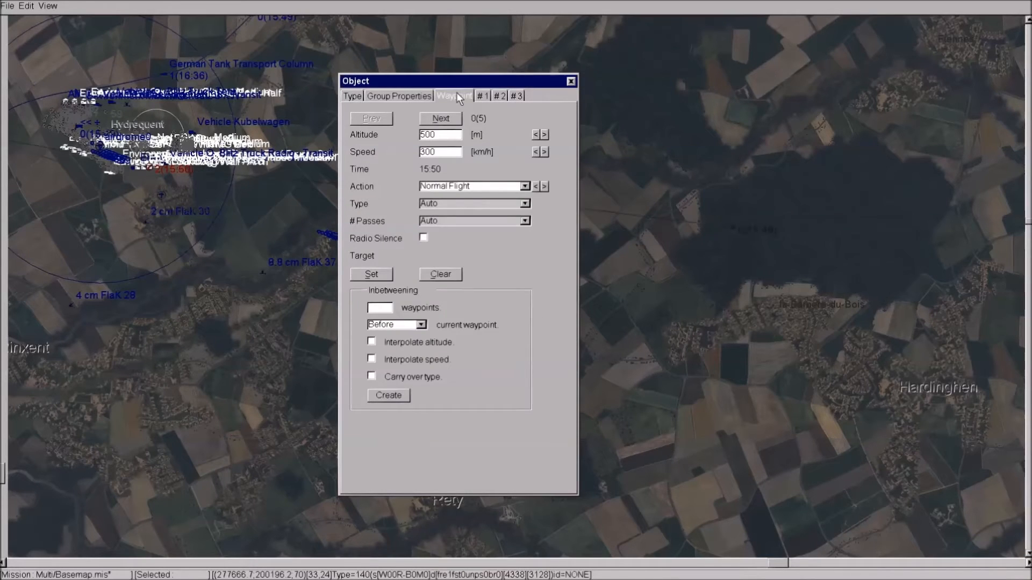
click(409, 97)
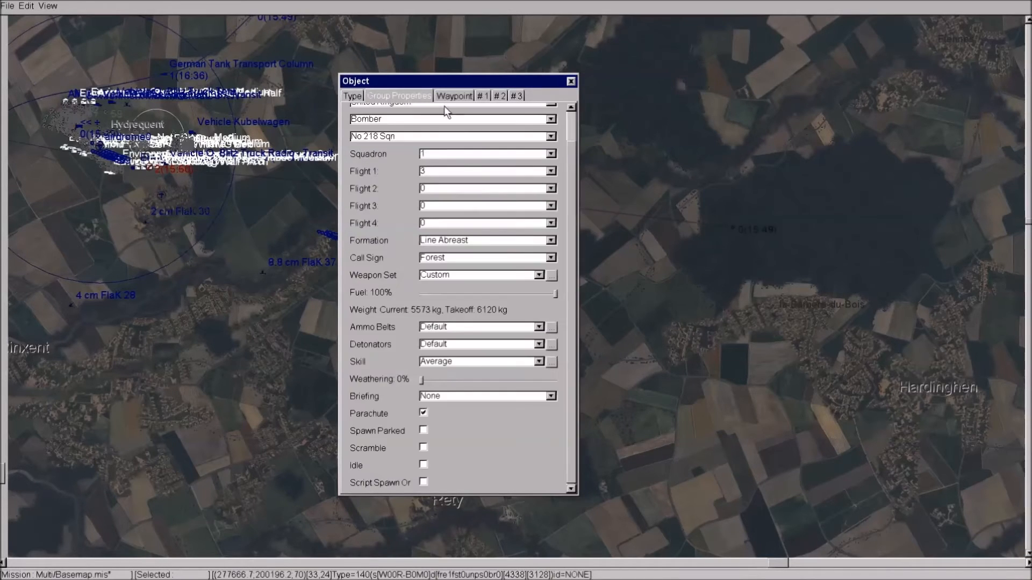
click(551, 240)
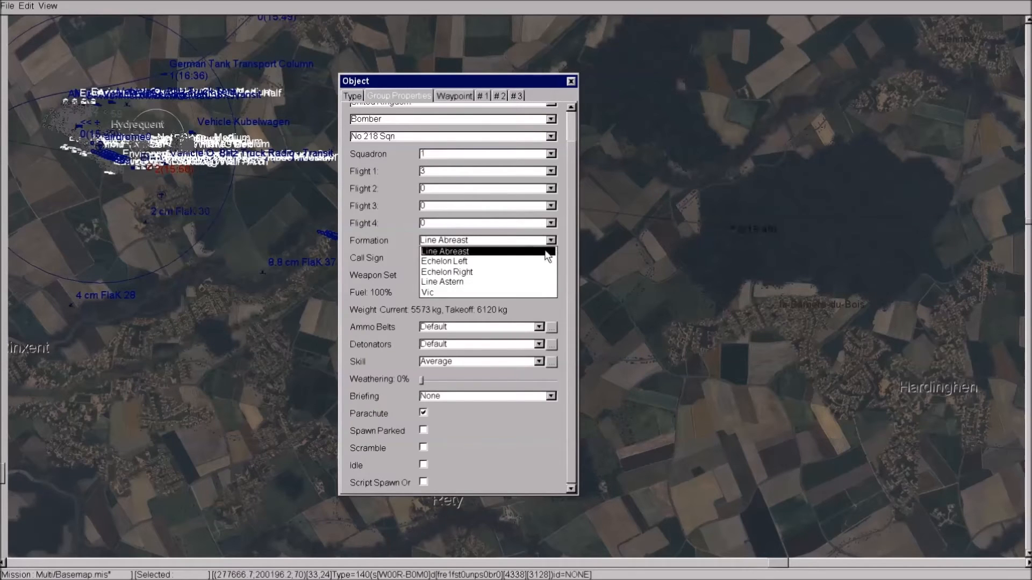
click(524, 293)
click(462, 95)
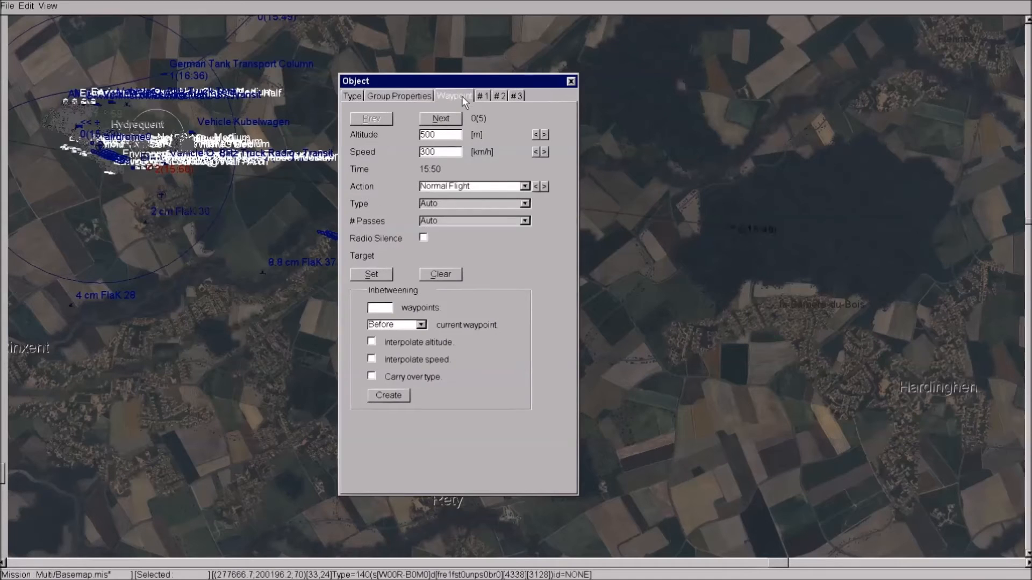
Review the action choices for the Blenheim flight's starting waypoint and the number-of-passes choices for its ground-attack waypoint.
click(522, 186)
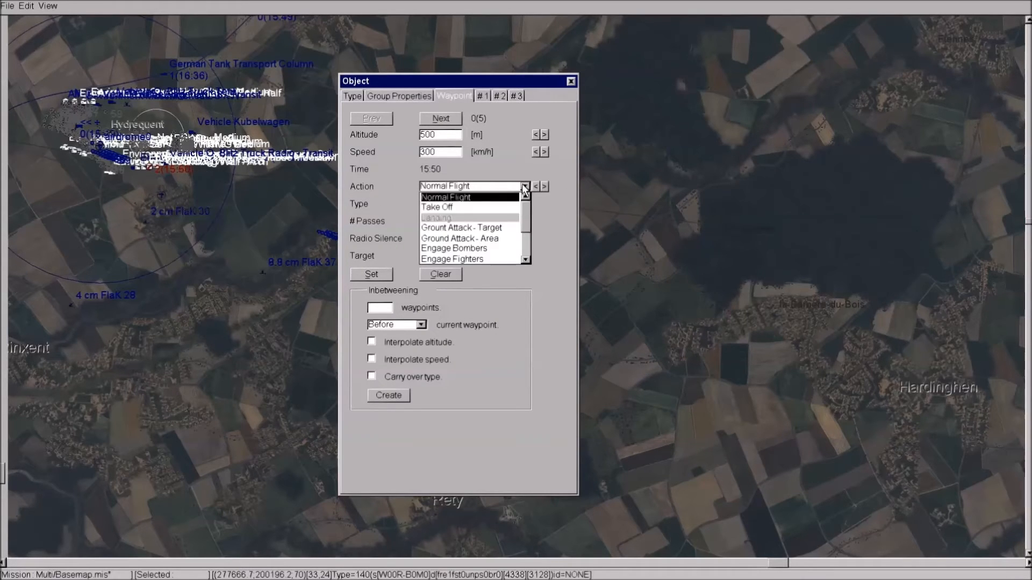
click(428, 118)
click(443, 121)
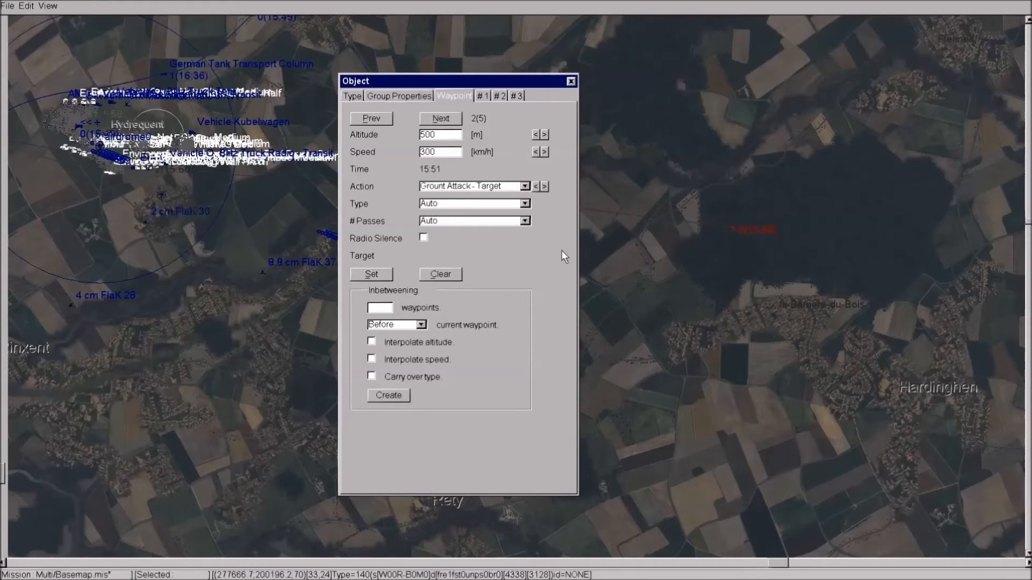
click(524, 221)
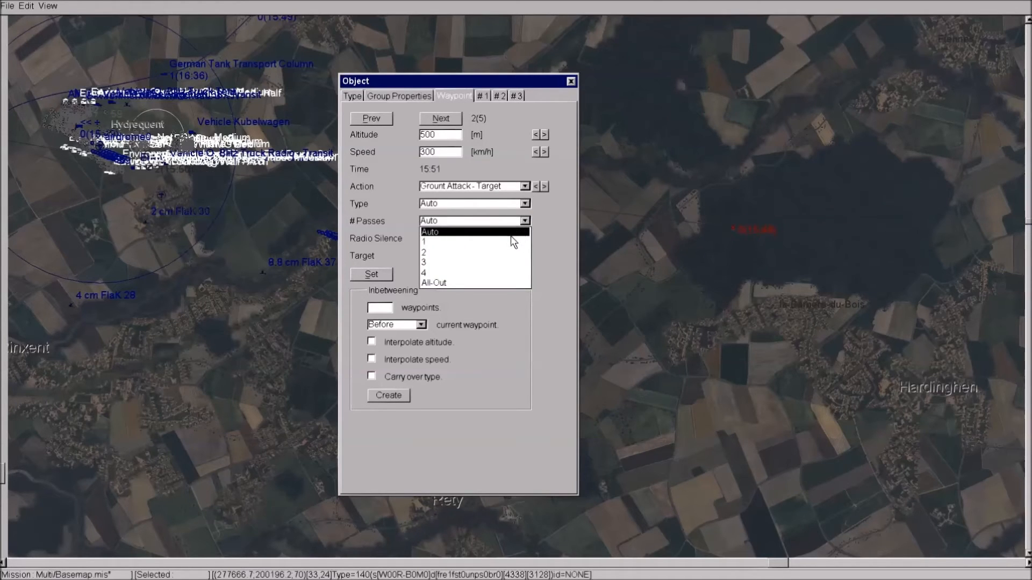
click(548, 229)
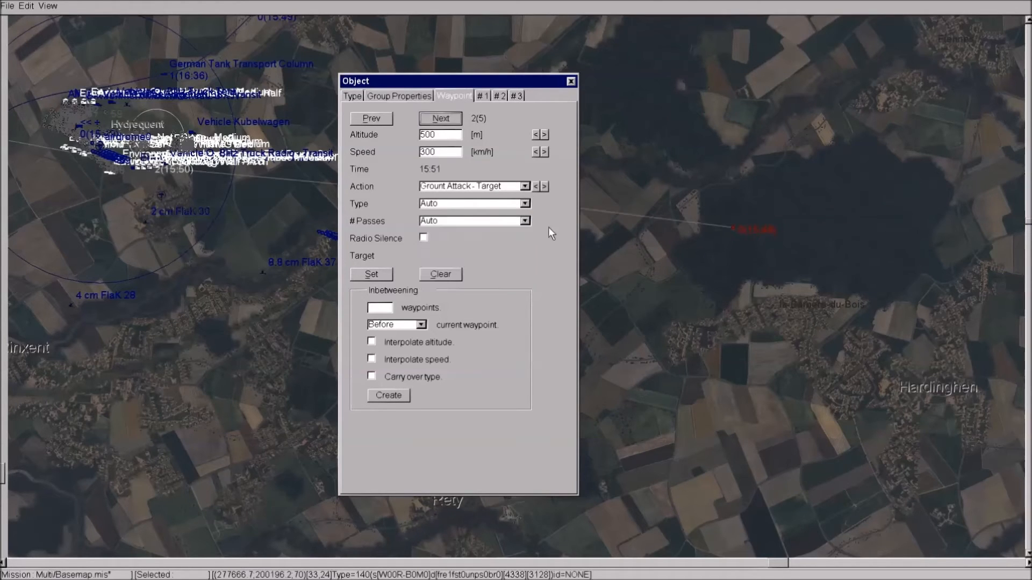
Set the ground-attack waypoint's type to Level Bombing, then deselect the Blenheim flight and close its properties.
click(524, 203)
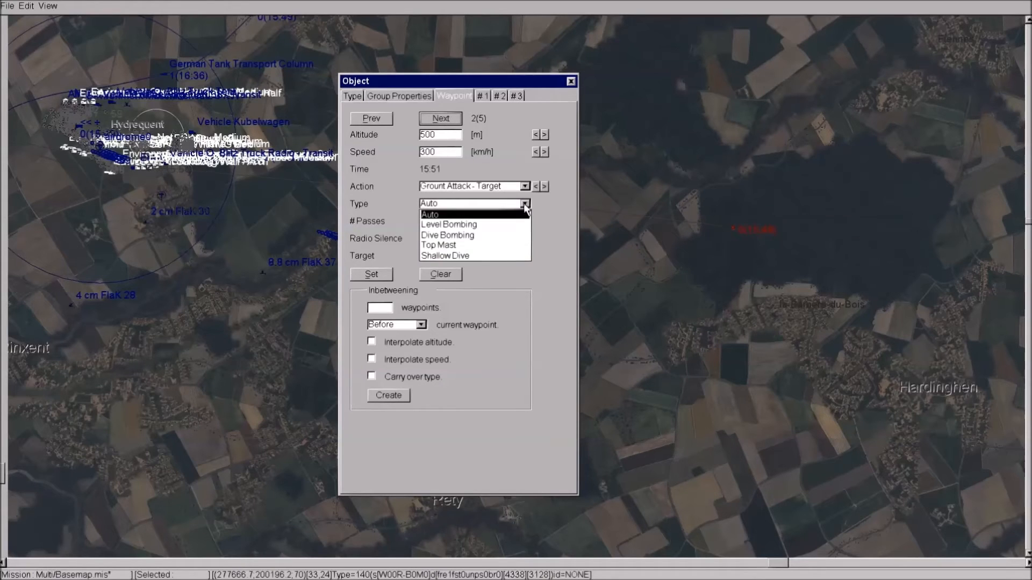
click(487, 230)
right_click(641, 299)
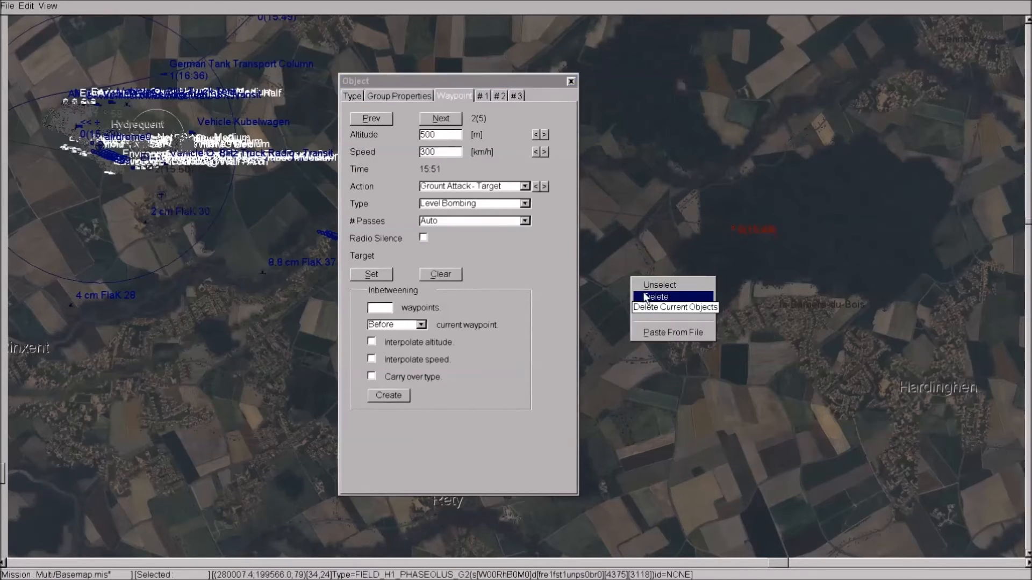
click(656, 298)
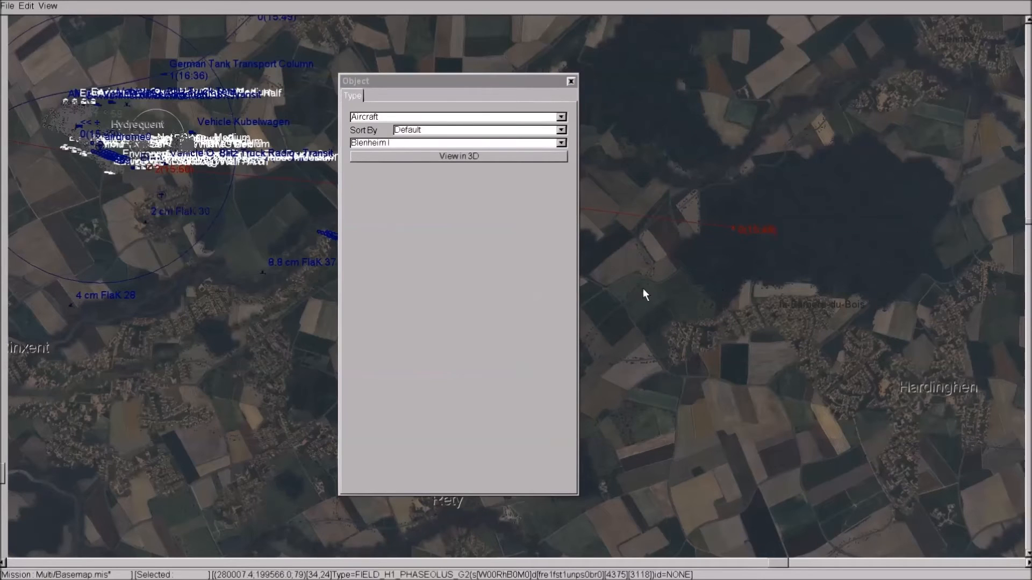
click(564, 79)
click(570, 82)
Reopen the Blenheim flight's group properties, set Flight 1 to 6 aircraft, and accept its custom weapon set.
drag(570, 83, 775, 188)
scroll(631, 167, down, 4)
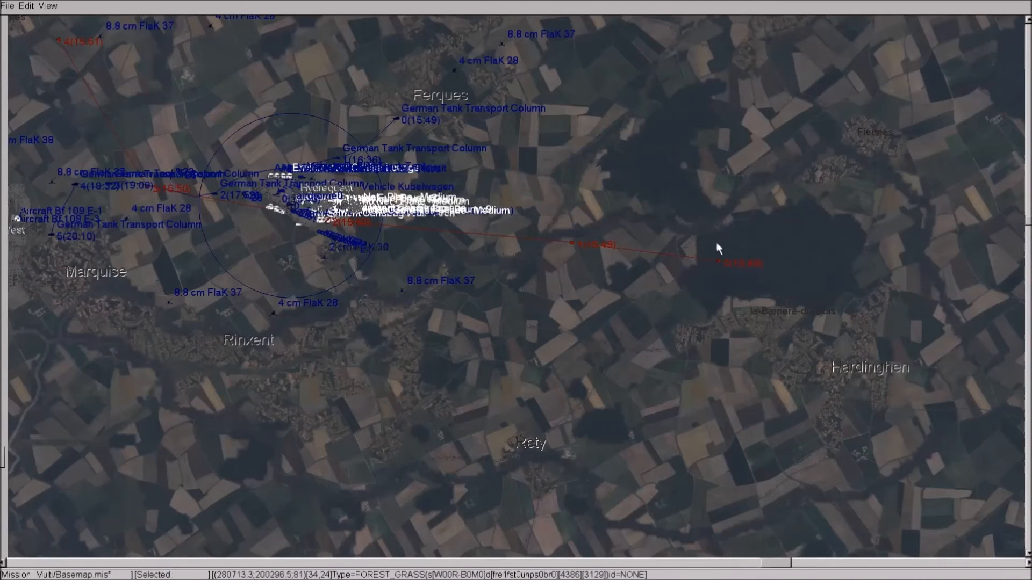
right_click(719, 259)
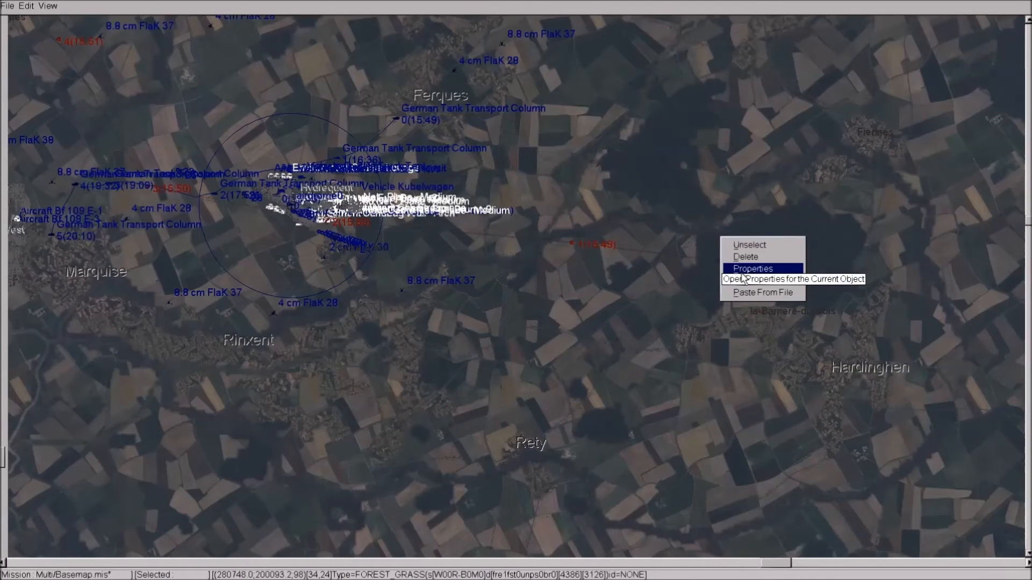
click(741, 272)
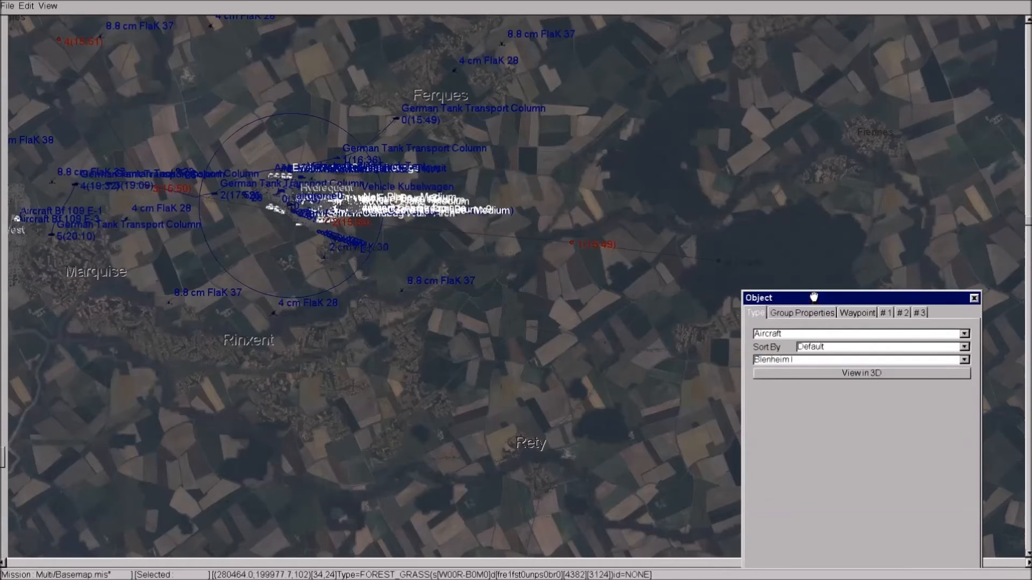
drag(816, 302, 799, 124)
click(788, 136)
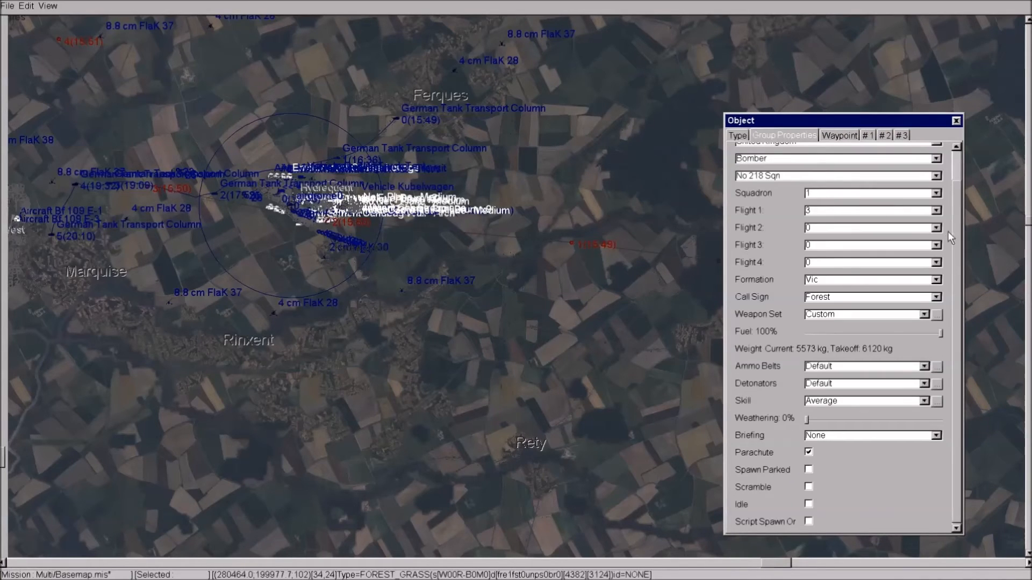
click(939, 211)
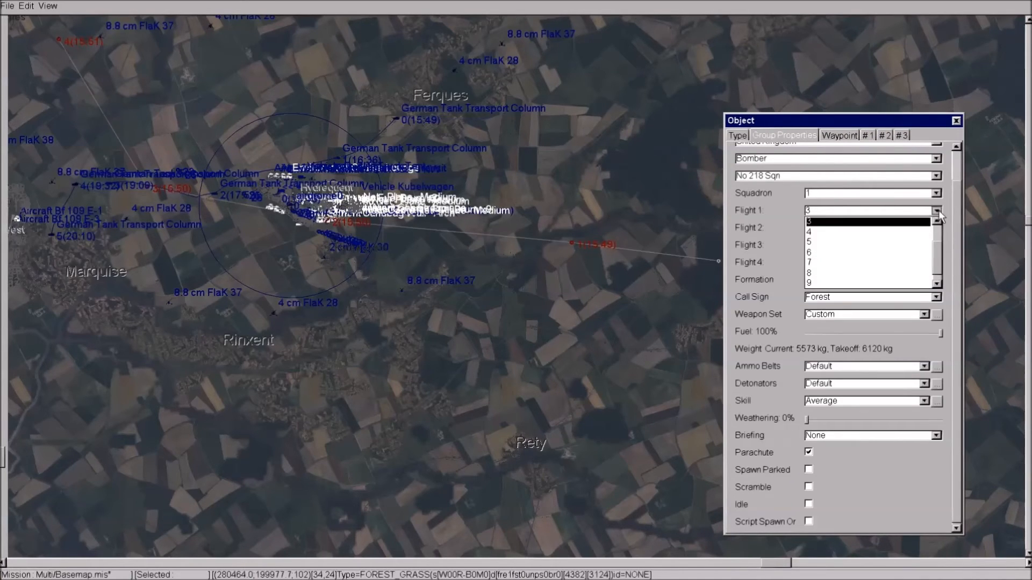
click(908, 262)
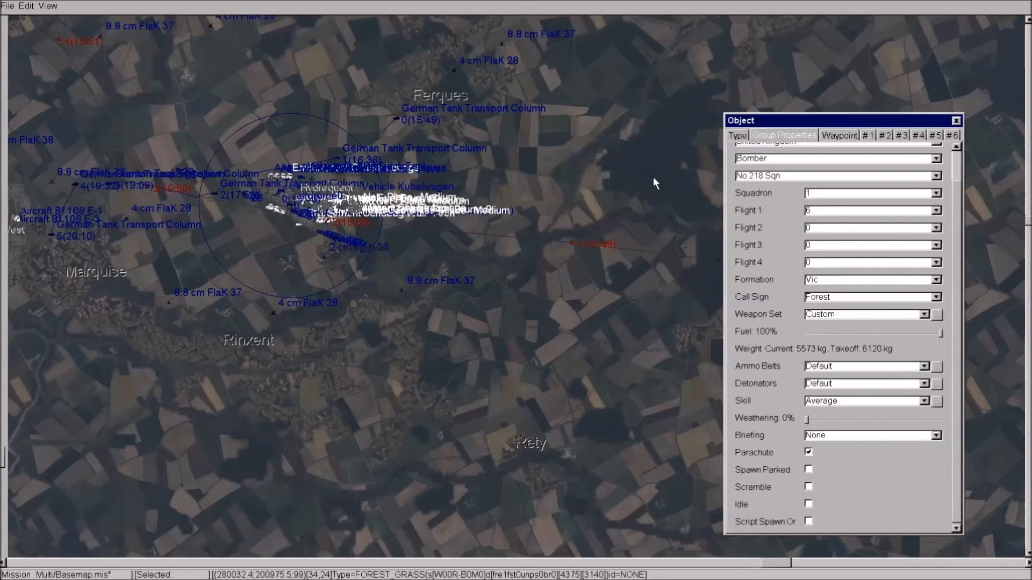
click(938, 315)
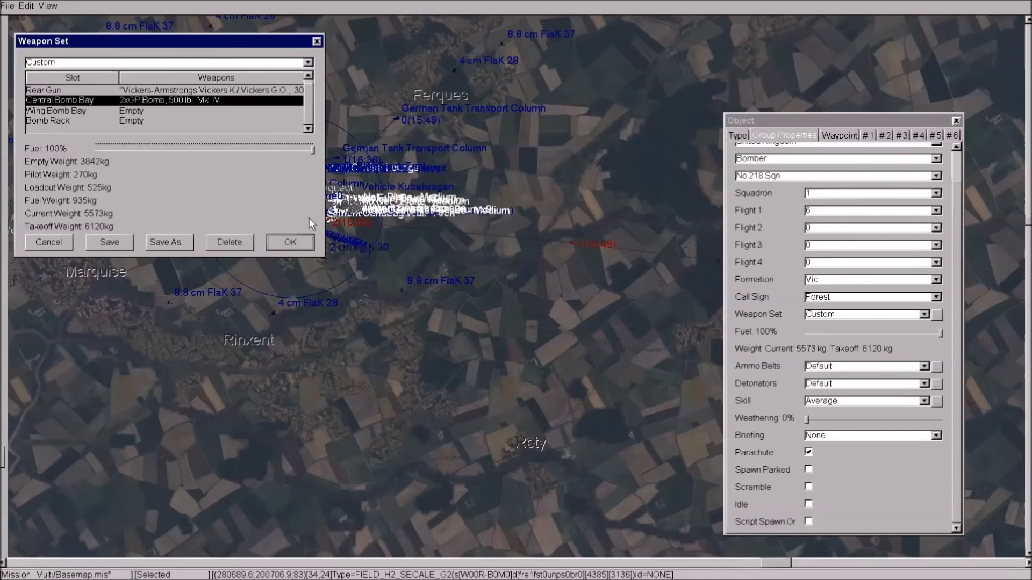
click(290, 243)
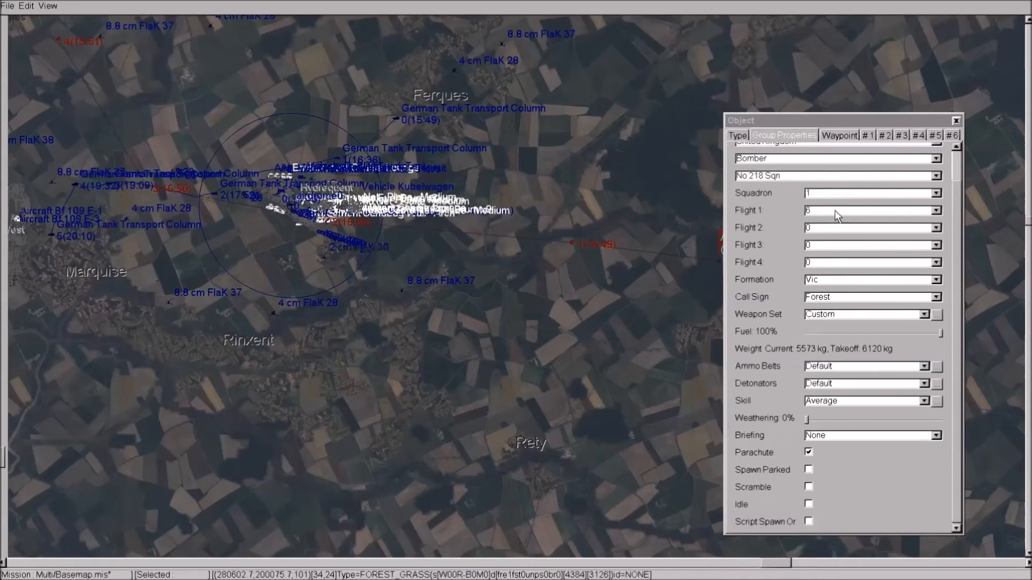
Deselect the Blenheim flight, close its properties, and start the currently selected mission.
click(843, 136)
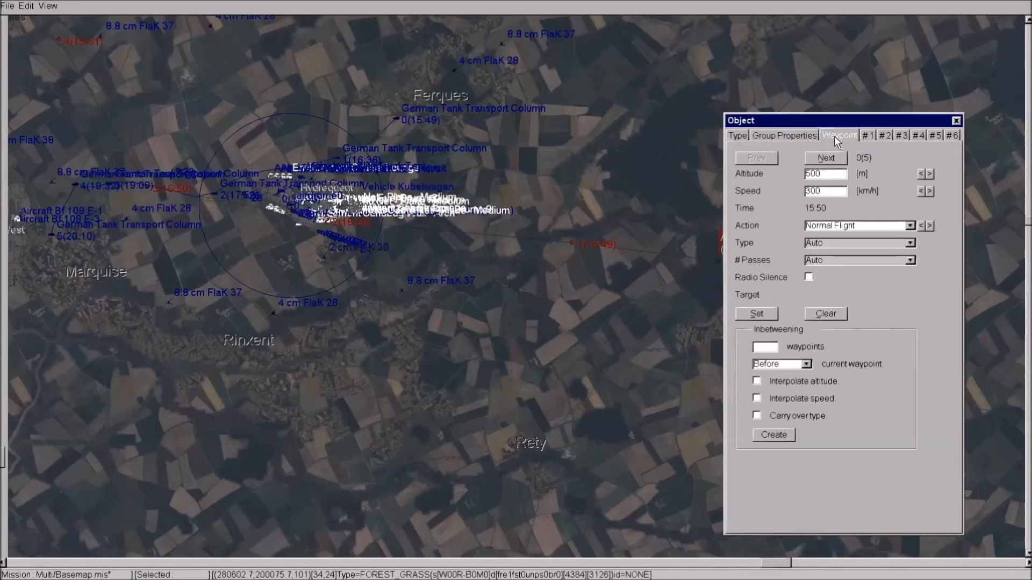
right_click(626, 101)
click(641, 109)
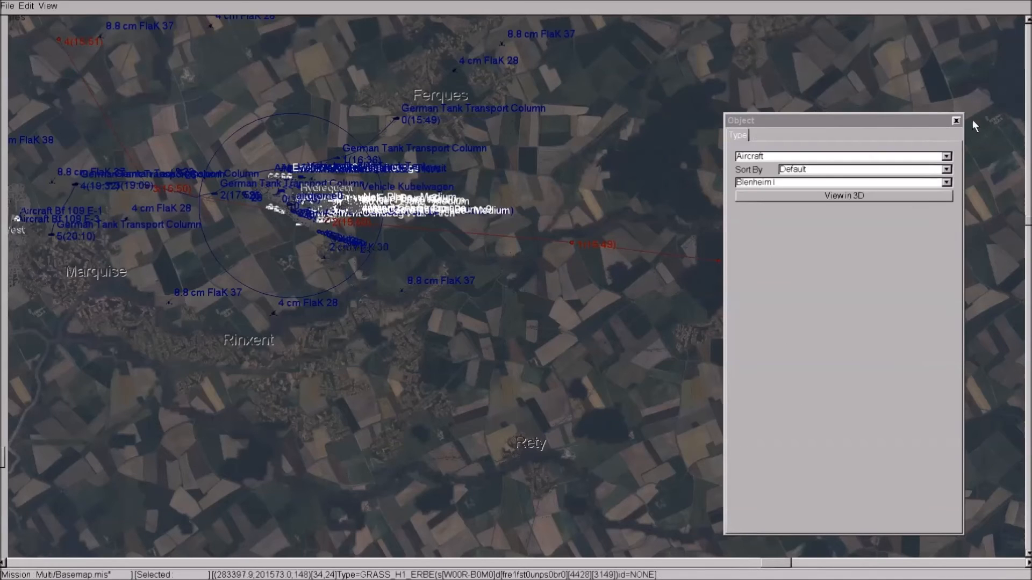
click(956, 122)
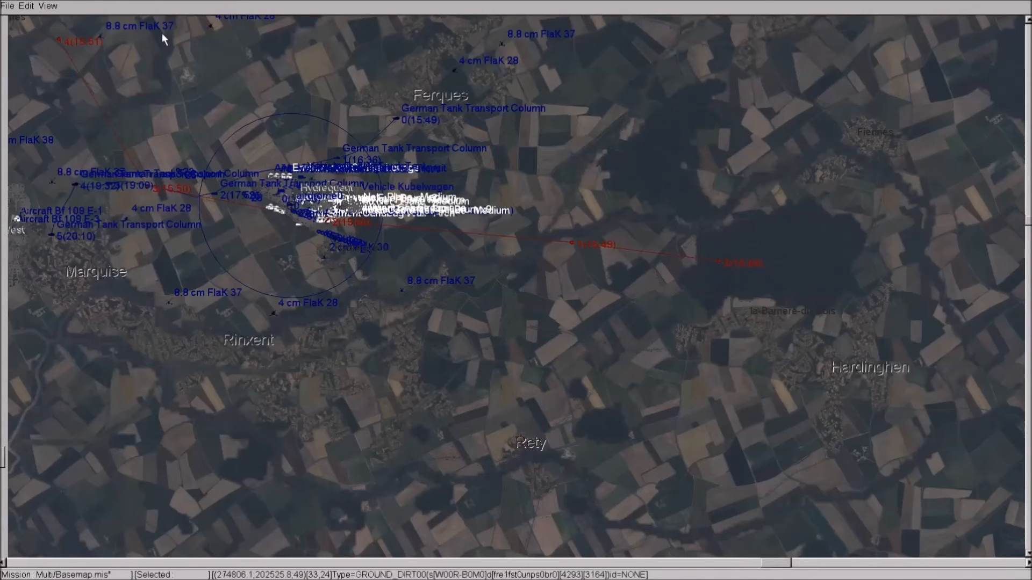
click(7, 5)
click(33, 68)
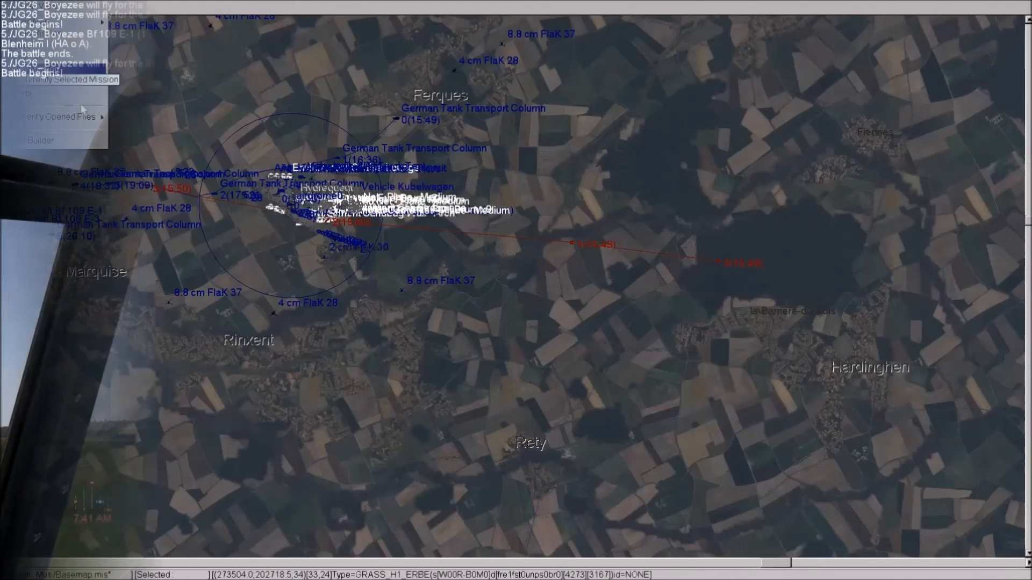